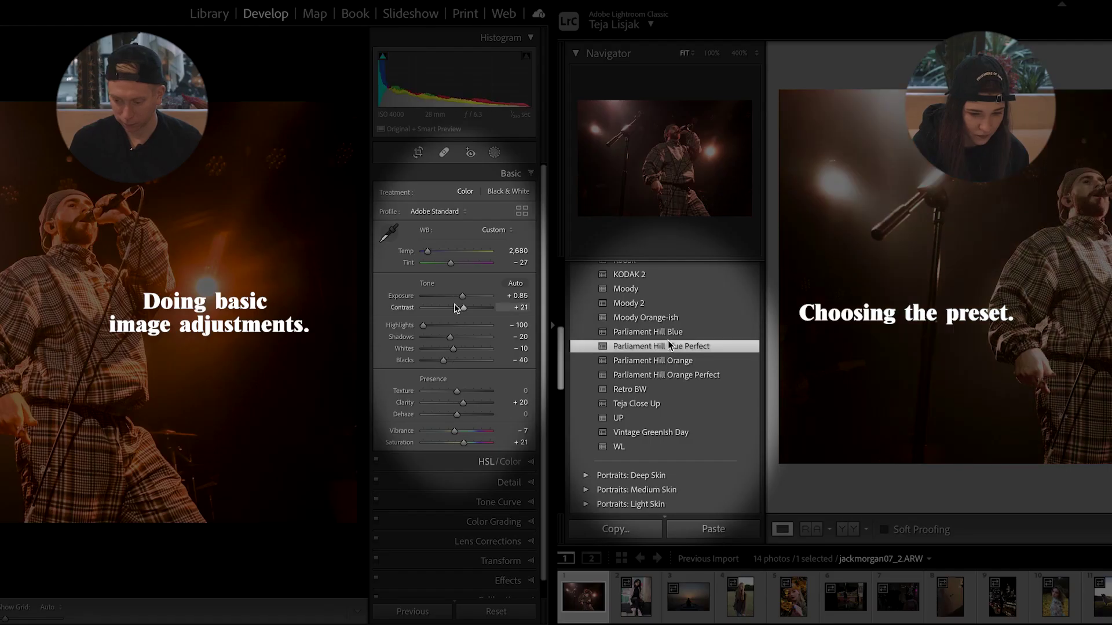
# Step: Cool the singer photo to 2,270 temperature with neutral tint and blacks -65, then apply a warm preset
pyautogui.scroll(6, 671, 334)
pyautogui.moveTo(428, 252); pyautogui.dragTo(425, 253)
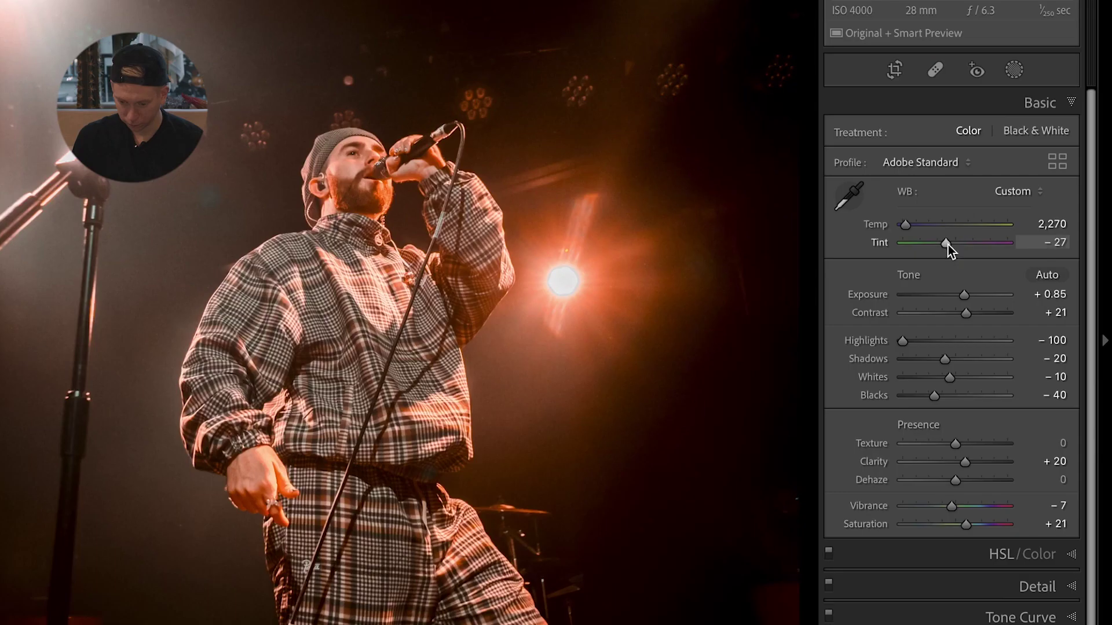
pyautogui.moveTo(450, 266); pyautogui.dragTo(456, 264)
pyautogui.moveTo(934, 395); pyautogui.dragTo(918, 398)
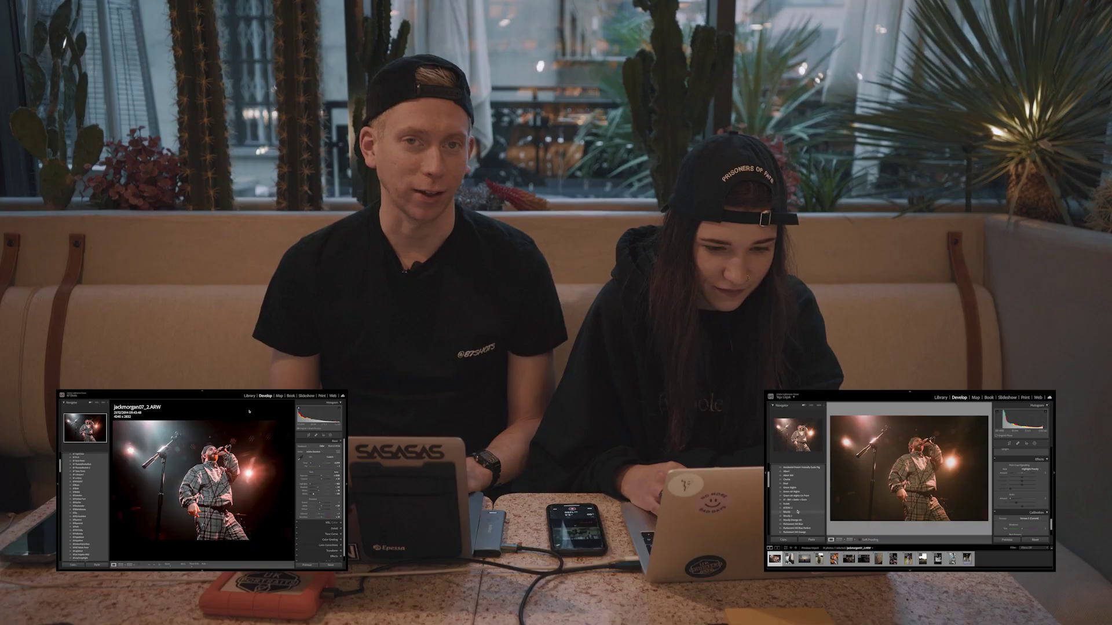
pyautogui.click(797, 512)
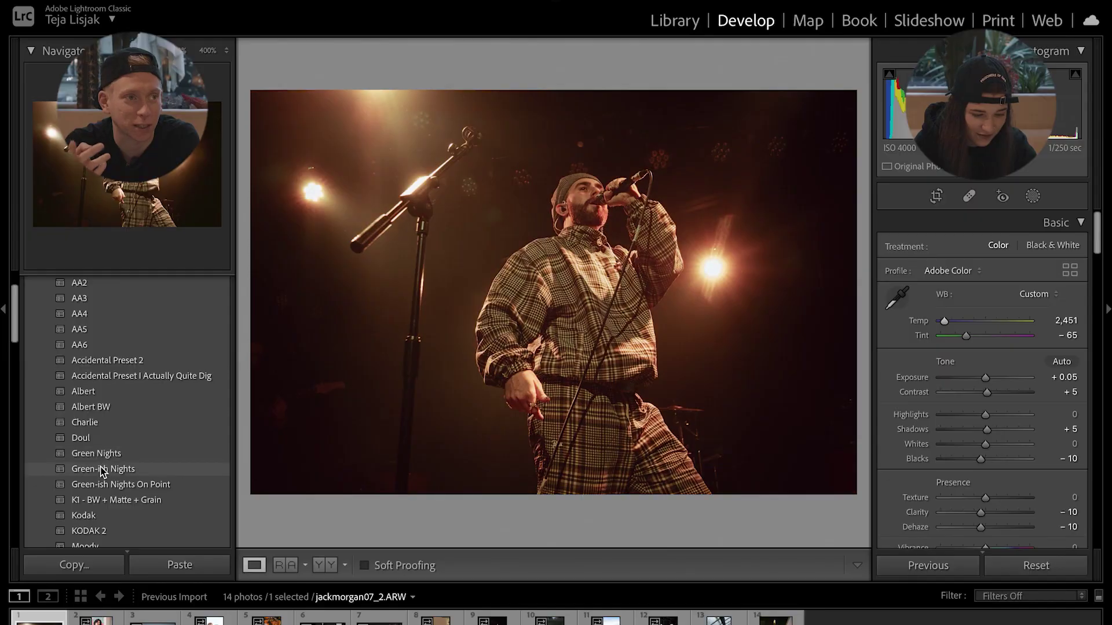
# Step: Apply the Parliament Hill Blue Perfect preset, then set exposure +0.05 and contrast +13
pyautogui.scroll(-3, 104, 486)
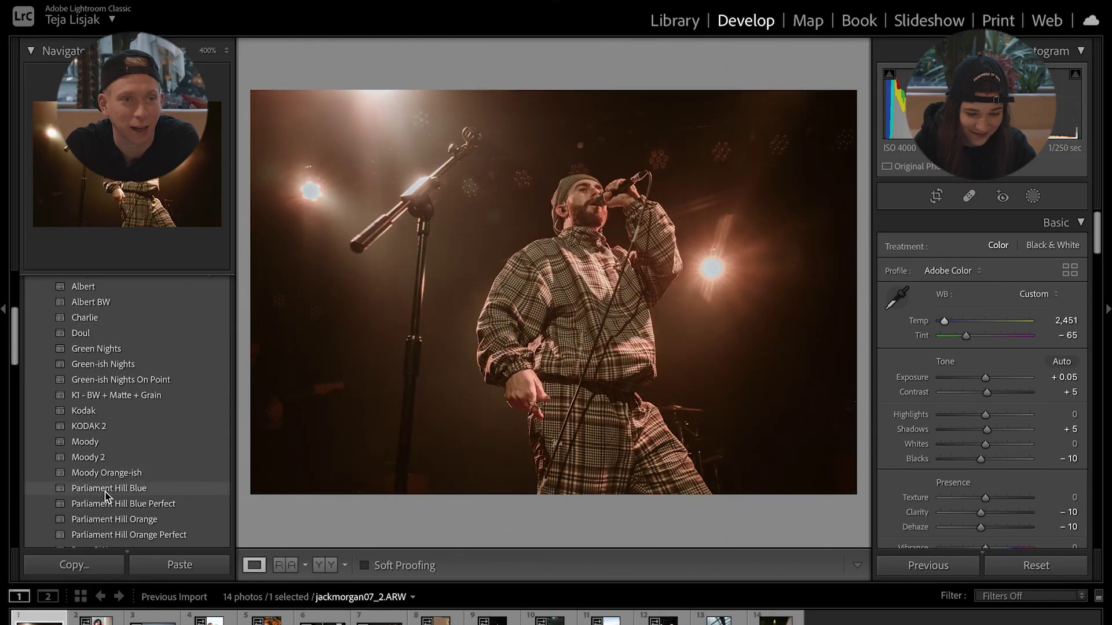
pyautogui.click(109, 503)
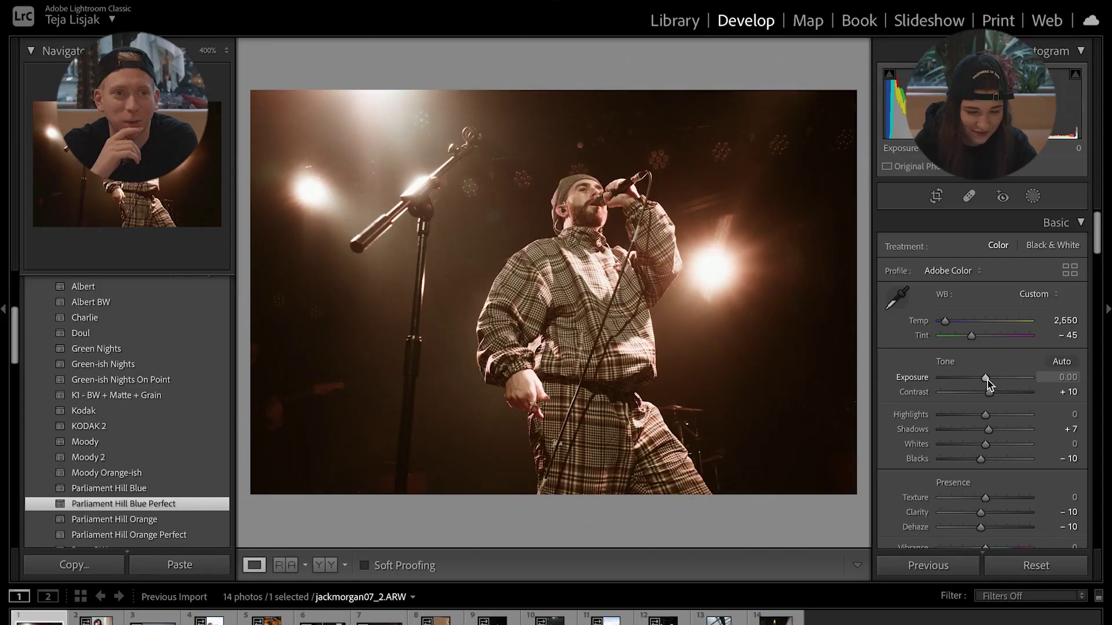
pyautogui.moveTo(987, 379); pyautogui.dragTo(986, 377)
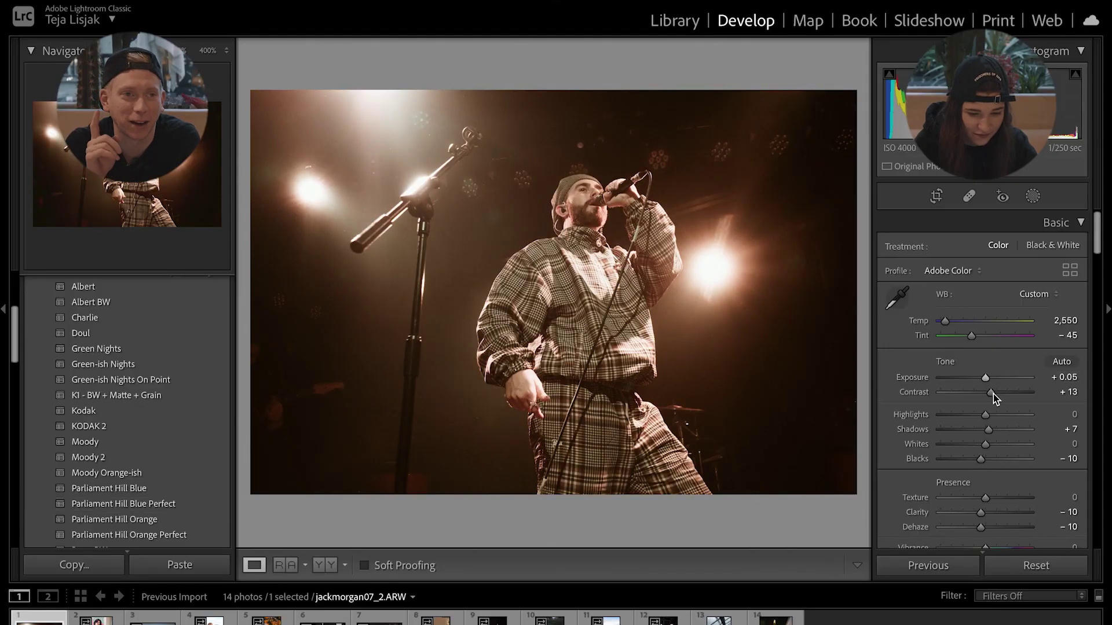
pyautogui.click(992, 394)
# Step: Lower the highlights, reset shadows and clarity to zero, and set dehaze to -12
pyautogui.moveTo(965, 415); pyautogui.dragTo(988, 447)
pyautogui.doubleClick(989, 430)
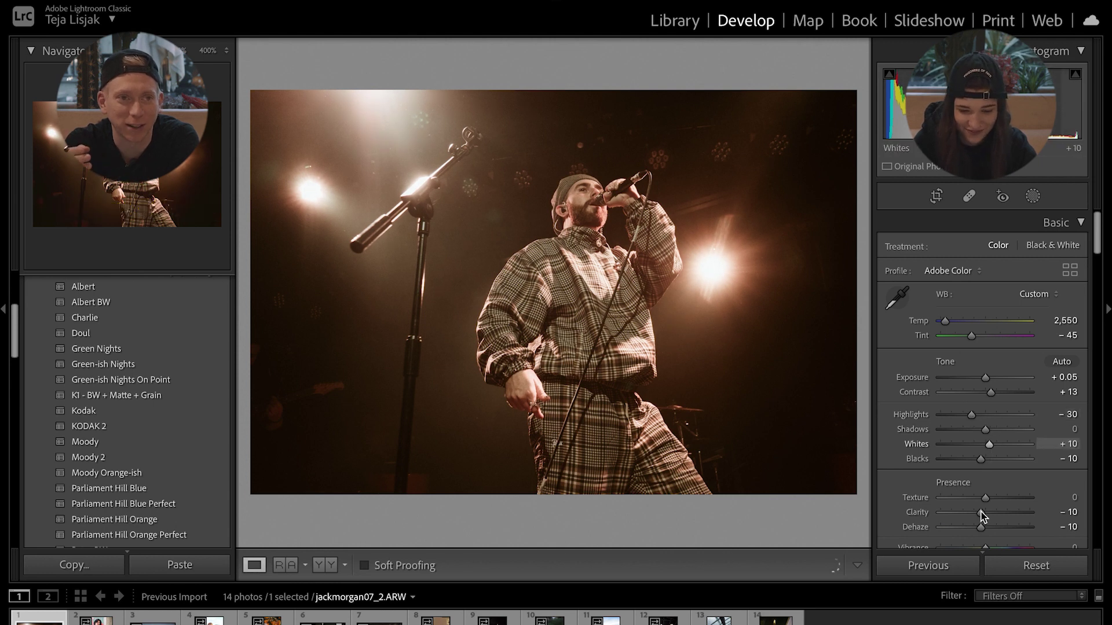
pyautogui.doubleClick(981, 512)
pyautogui.moveTo(981, 530); pyautogui.dragTo(980, 529)
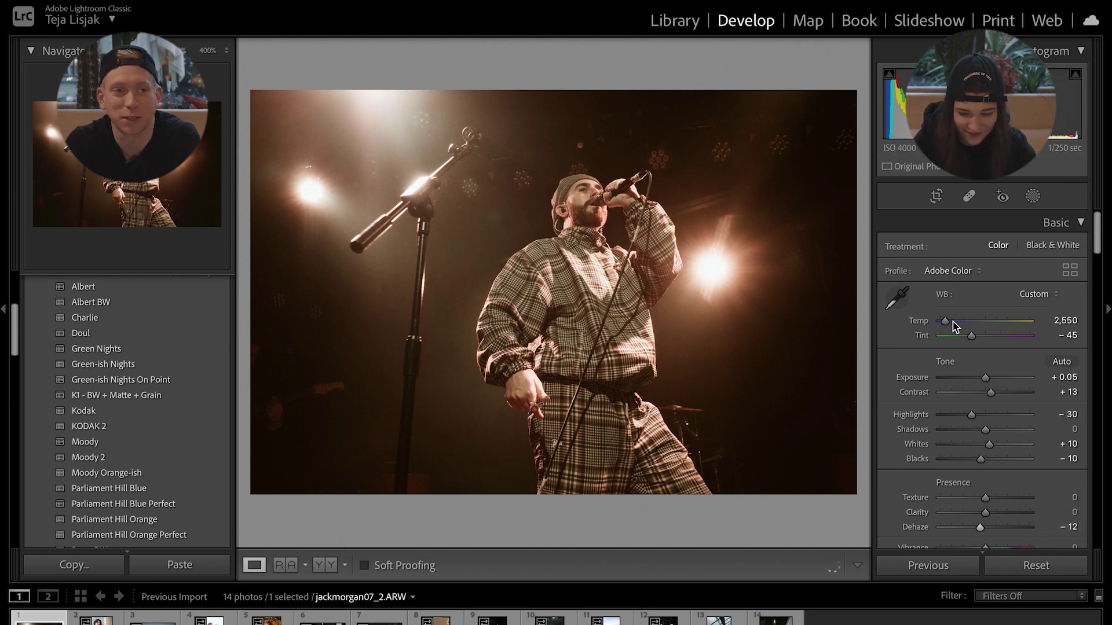
pyautogui.scroll(-5, 948, 370)
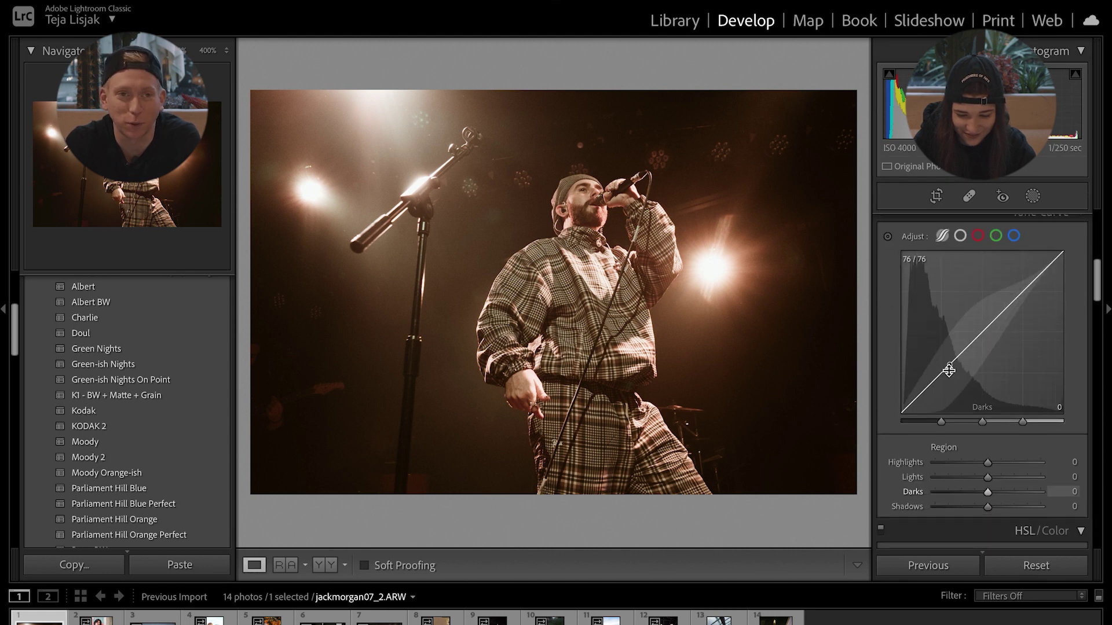
pyautogui.scroll(-5, 904, 332)
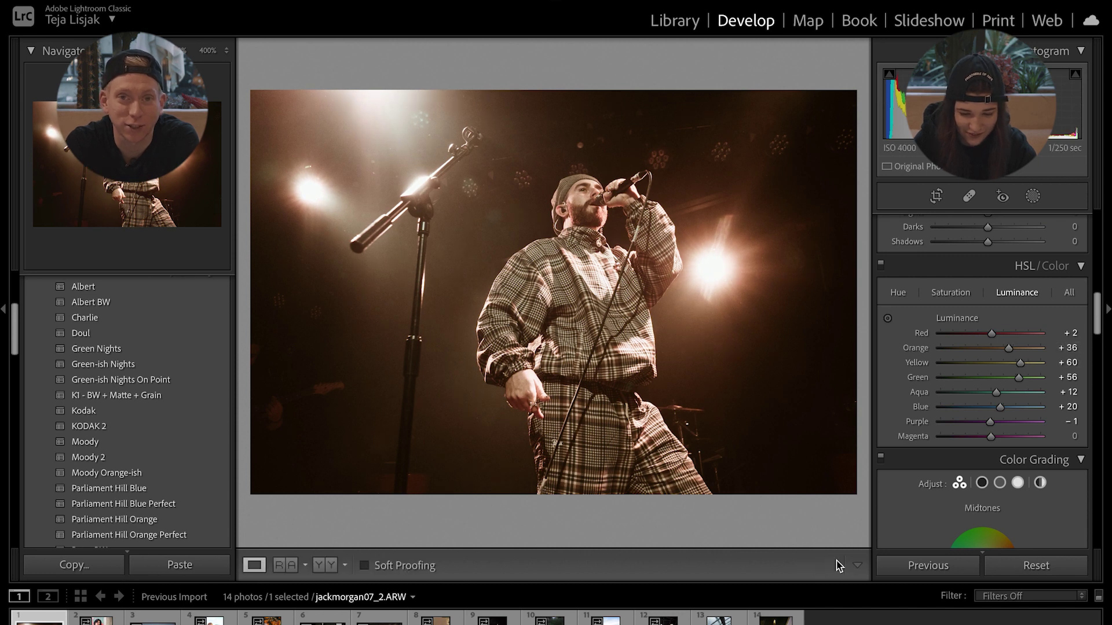
pyautogui.scroll(-10, 938, 390)
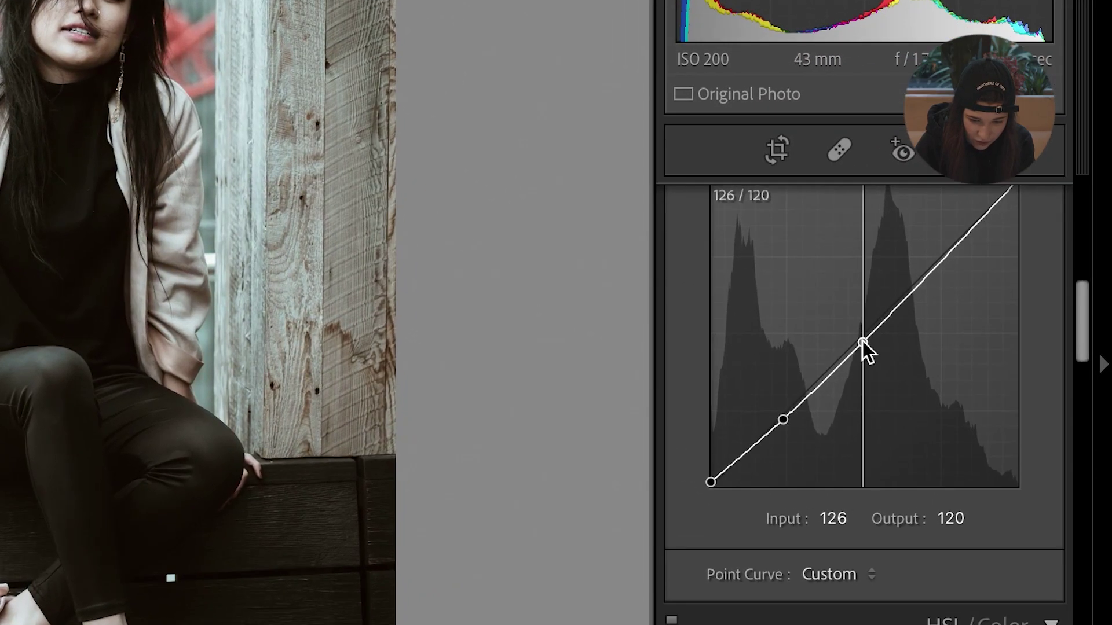
# Step: Lower the tone curve's midtone point to about 60/55 to darken the portrait's midtones
pyautogui.click(980, 300)
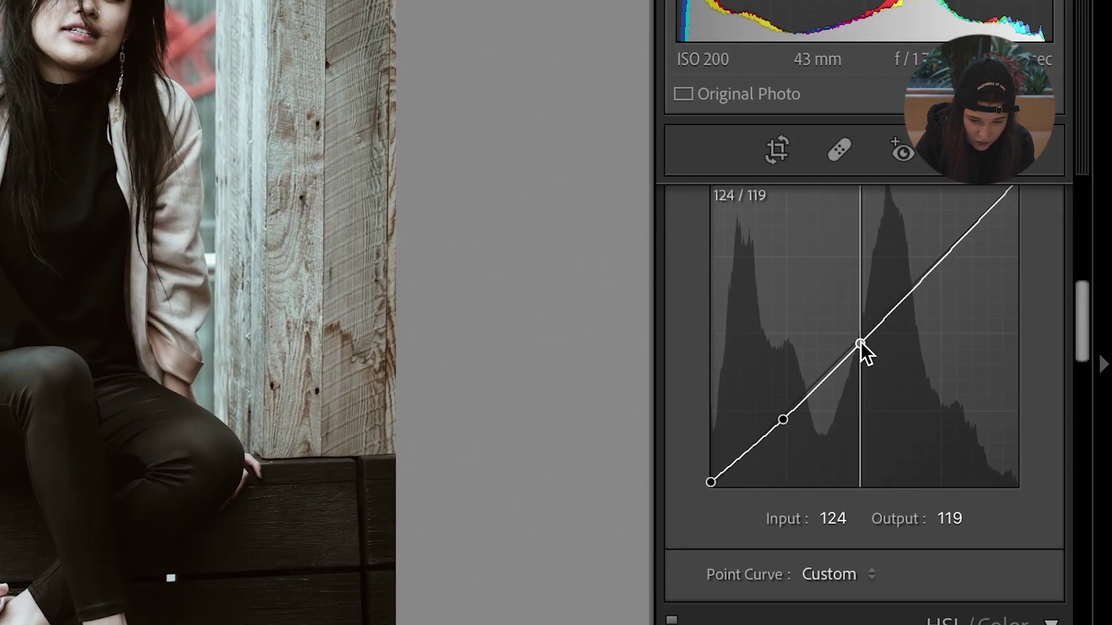
pyautogui.moveTo(783, 422); pyautogui.dragTo(781, 422)
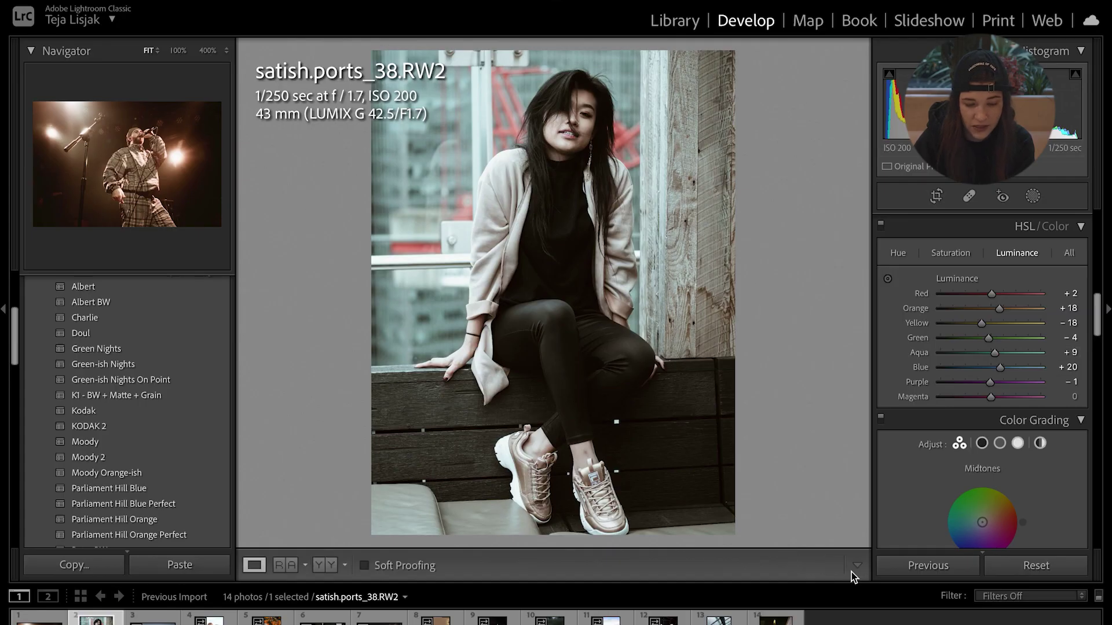
# Step: Finish the existing brush mask and zoom to 800% on the portrait's eye
pyautogui.click(576, 465)
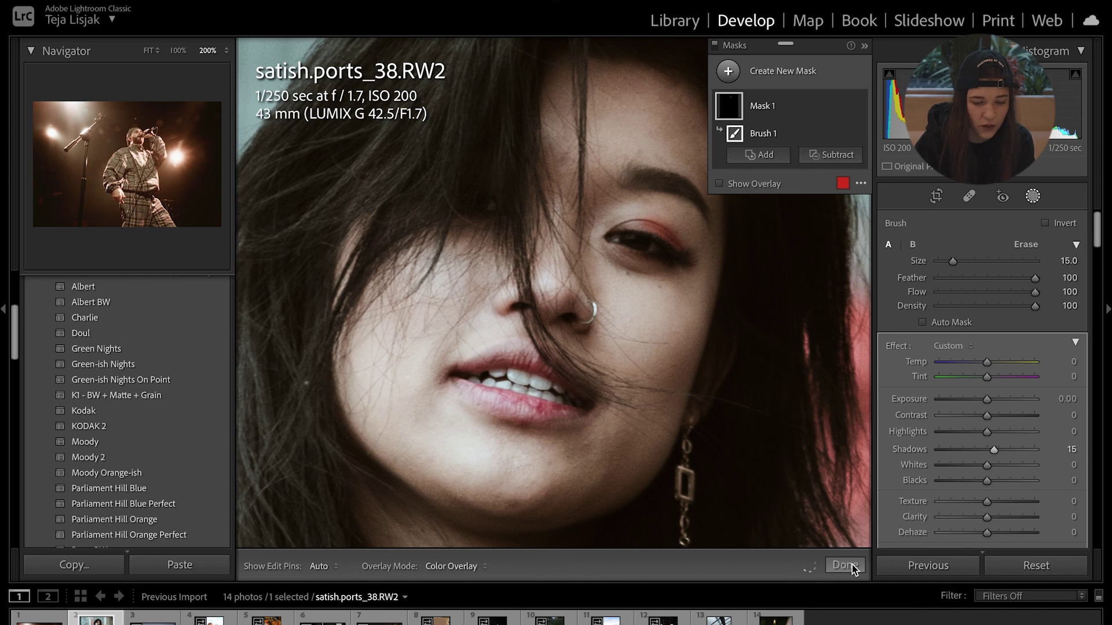
pyautogui.click(845, 566)
pyautogui.hotkey('ctrl', '=')
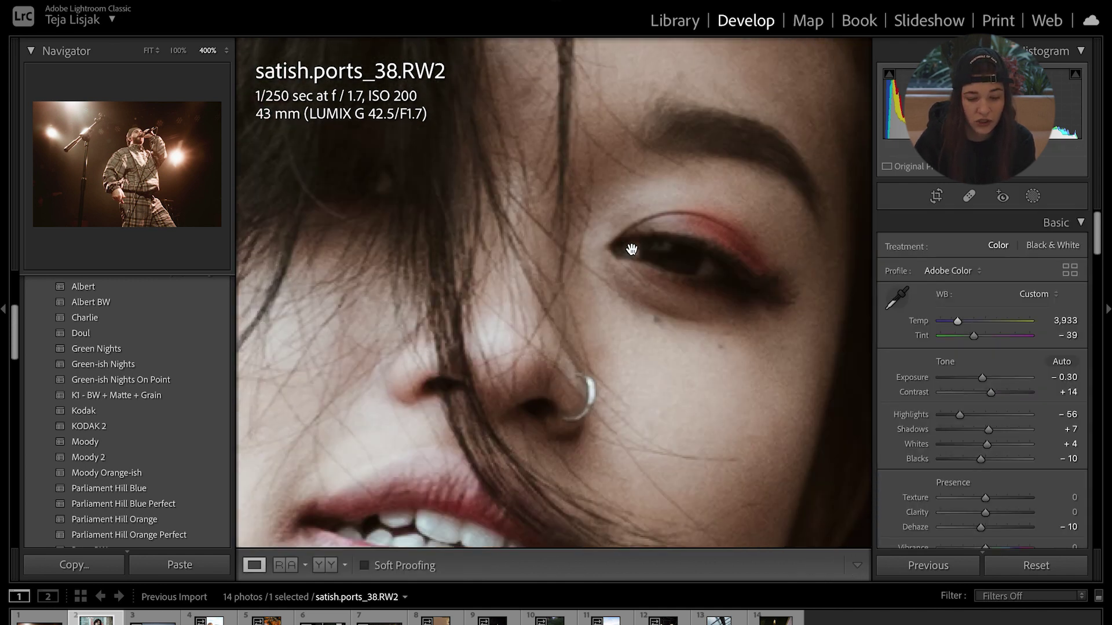
pyautogui.hotkey('ctrl', '=')
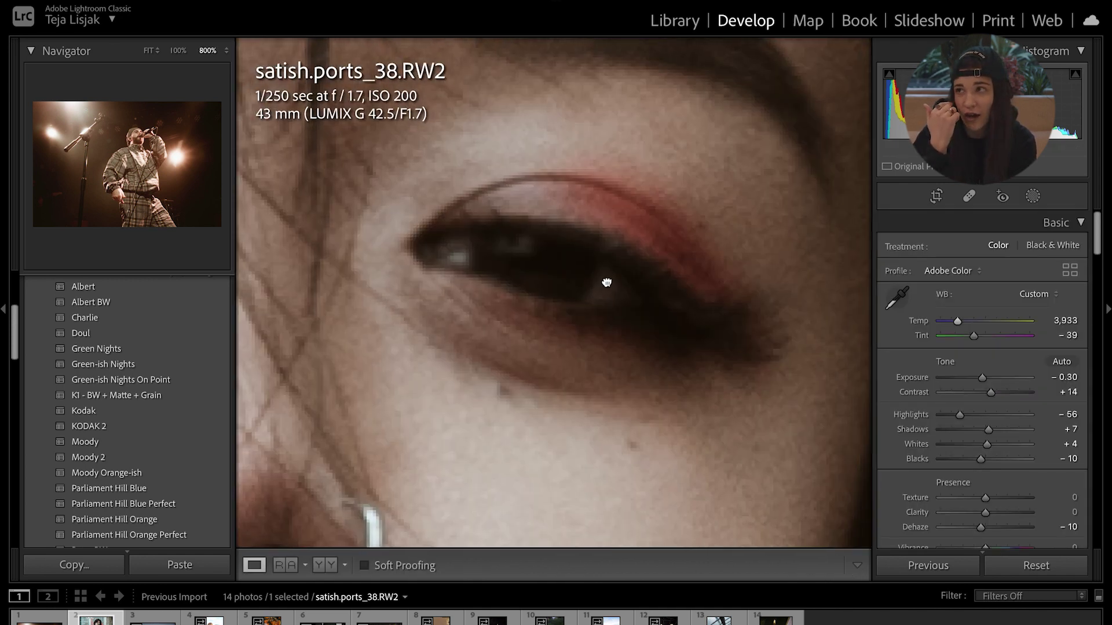
# Step: Create a new brush mask around the eye with exposure 0.05
pyautogui.click(1033, 196)
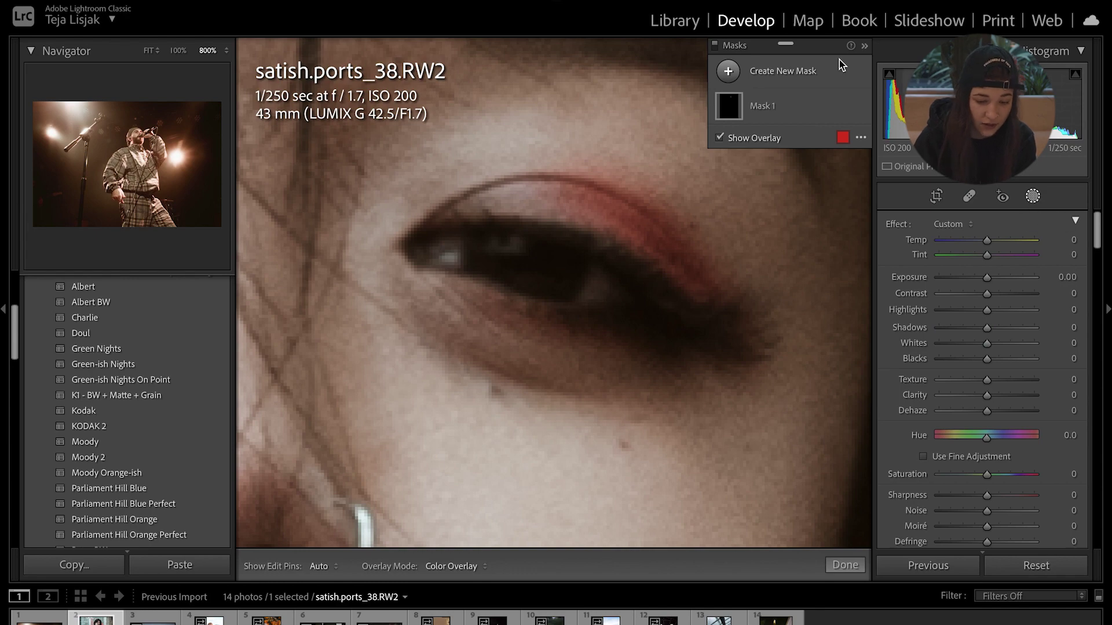
pyautogui.click(805, 71)
pyautogui.click(797, 154)
pyautogui.moveTo(986, 404); pyautogui.dragTo(989, 404)
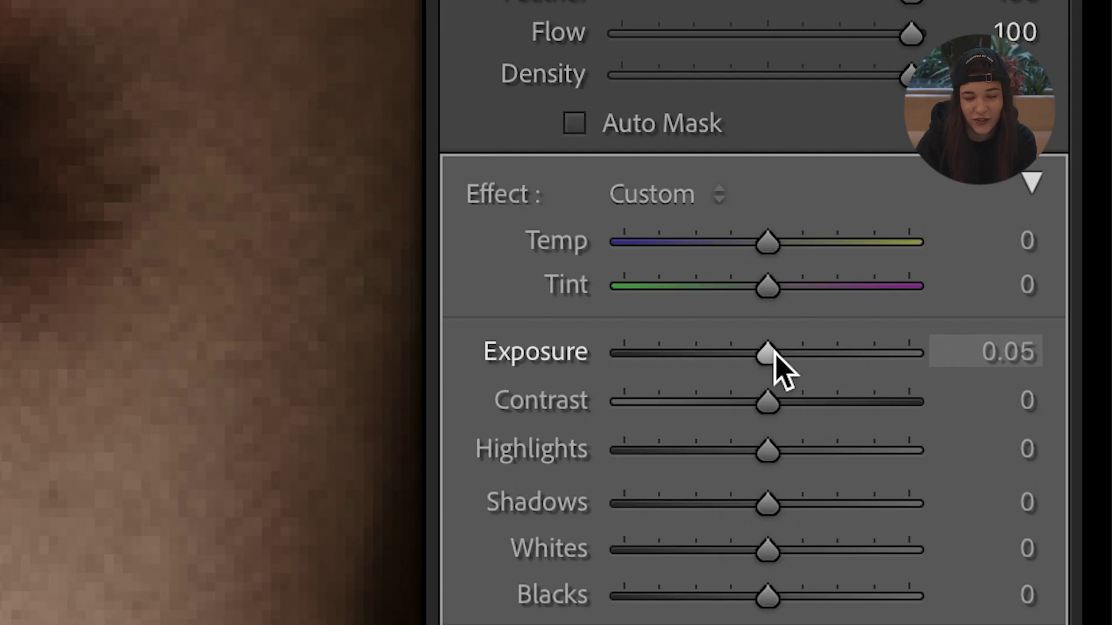
pyautogui.hotkey('shift', 'w')
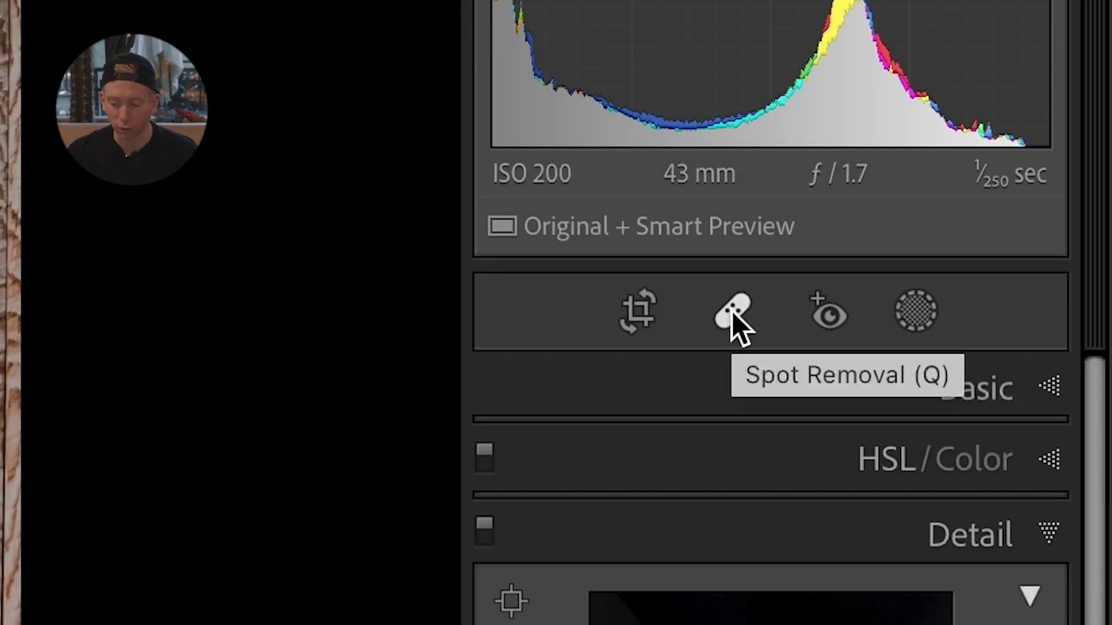
# Step: Activate the Spot Removal healing tool on the seated-woman portrait
pyautogui.click(733, 313)
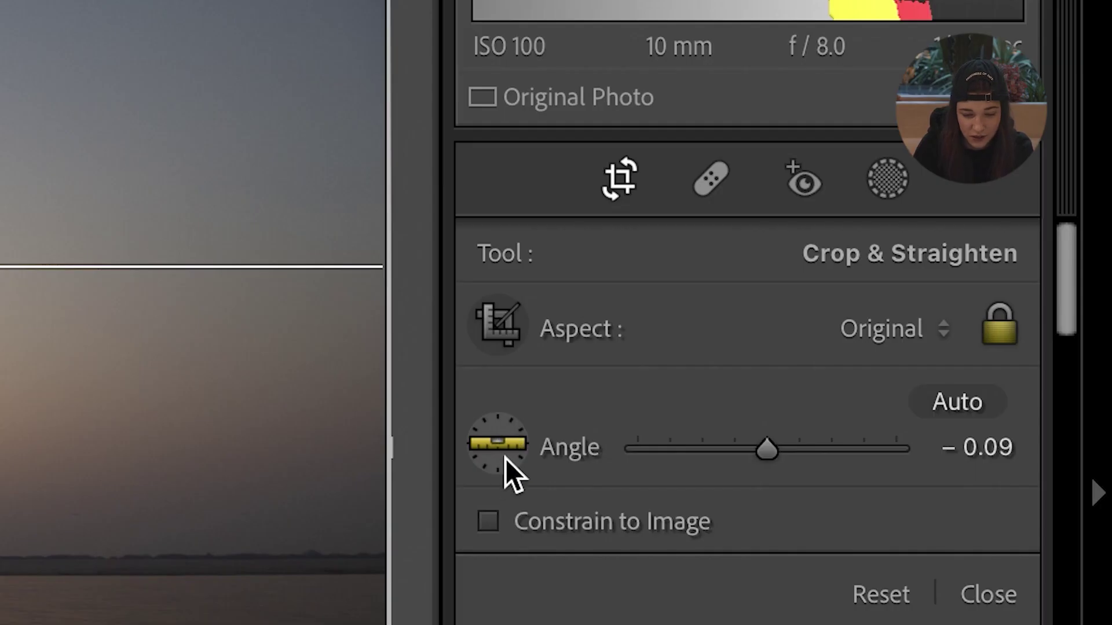
# Step: Level the sunset photo by tracing its horizon with the Angle straighten tool
pyautogui.click(505, 457)
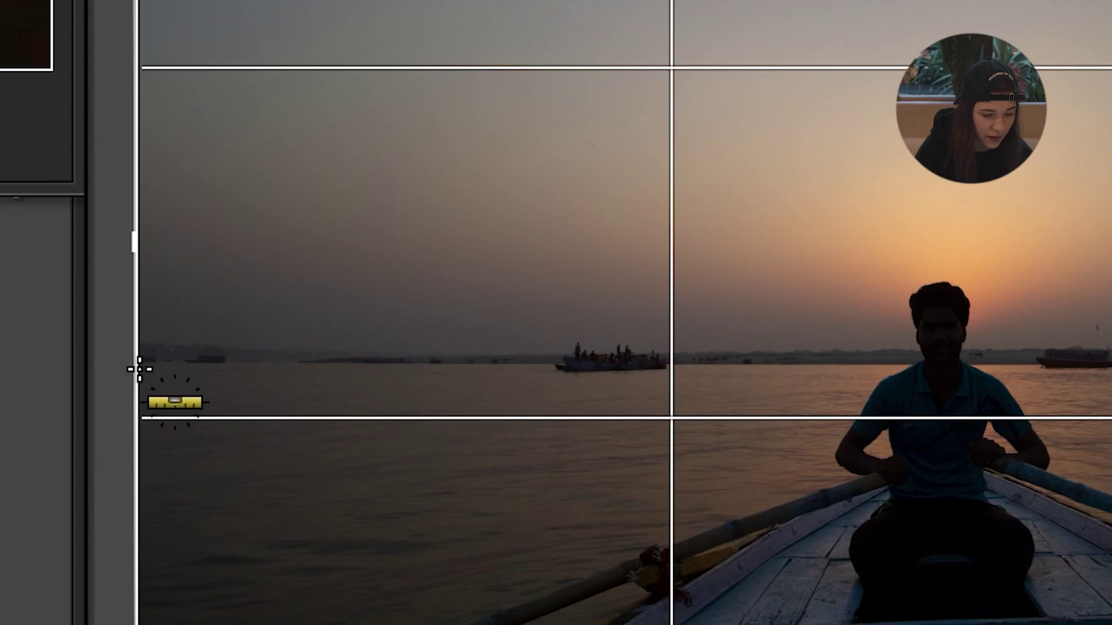
pyautogui.moveTo(141, 367)
pyautogui.mouseDown()
pyautogui.moveTo(1109, 354)
pyautogui.moveTo(986, 354)
pyautogui.mouseUp()
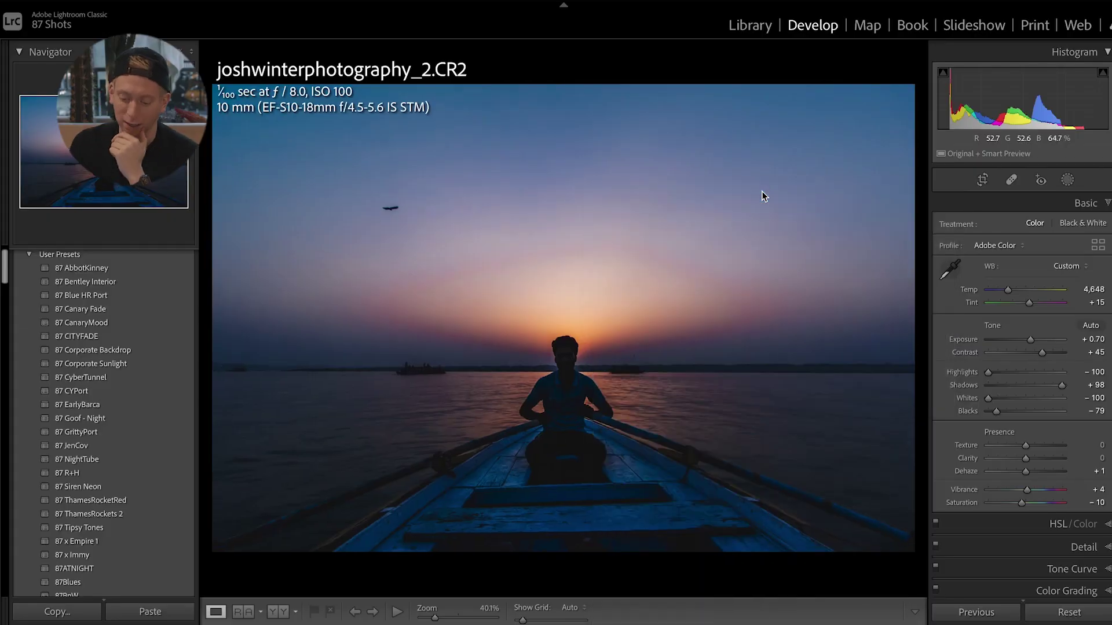
# Step: Add a Select Sky mask with Dehaze 40, Highlights -79 and Blacks -8
pyautogui.press('r')
pyautogui.click(1068, 180)
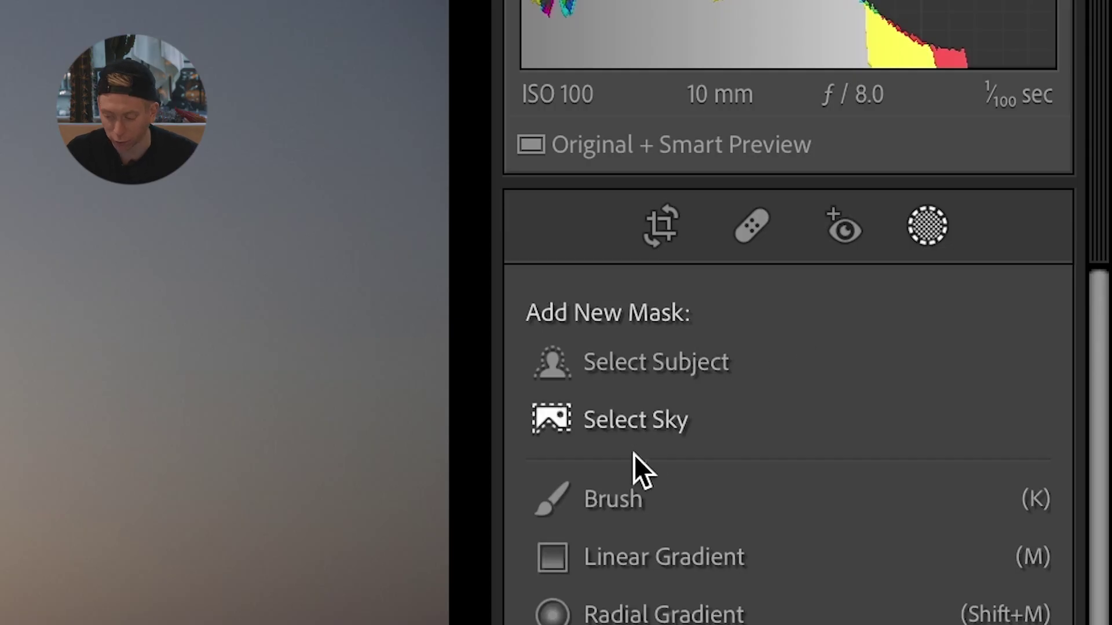
pyautogui.click(979, 246)
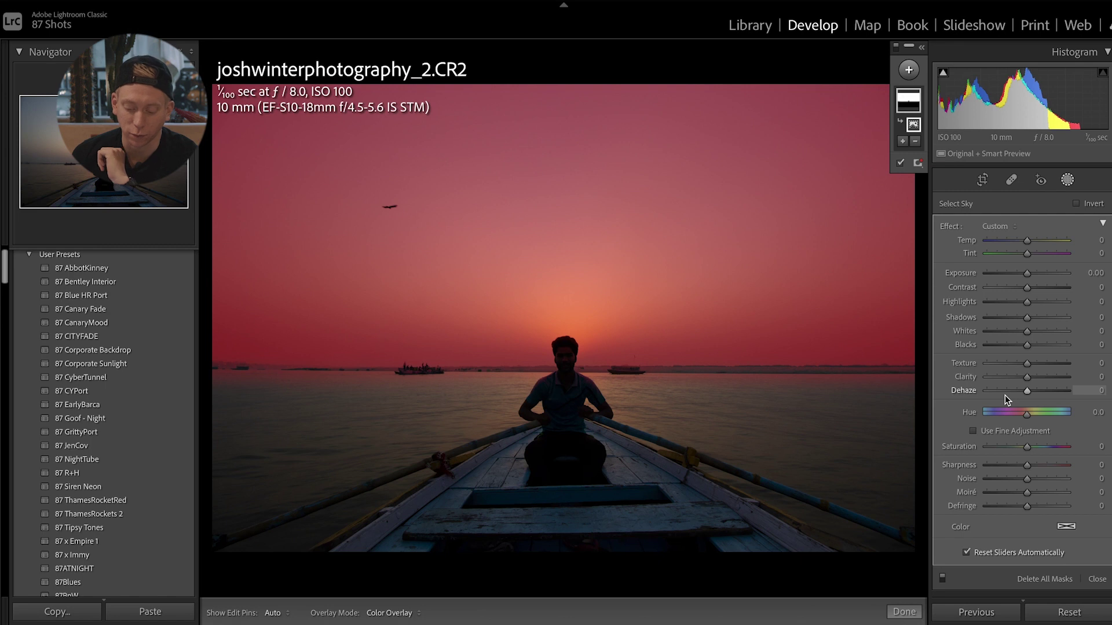
pyautogui.press('q')
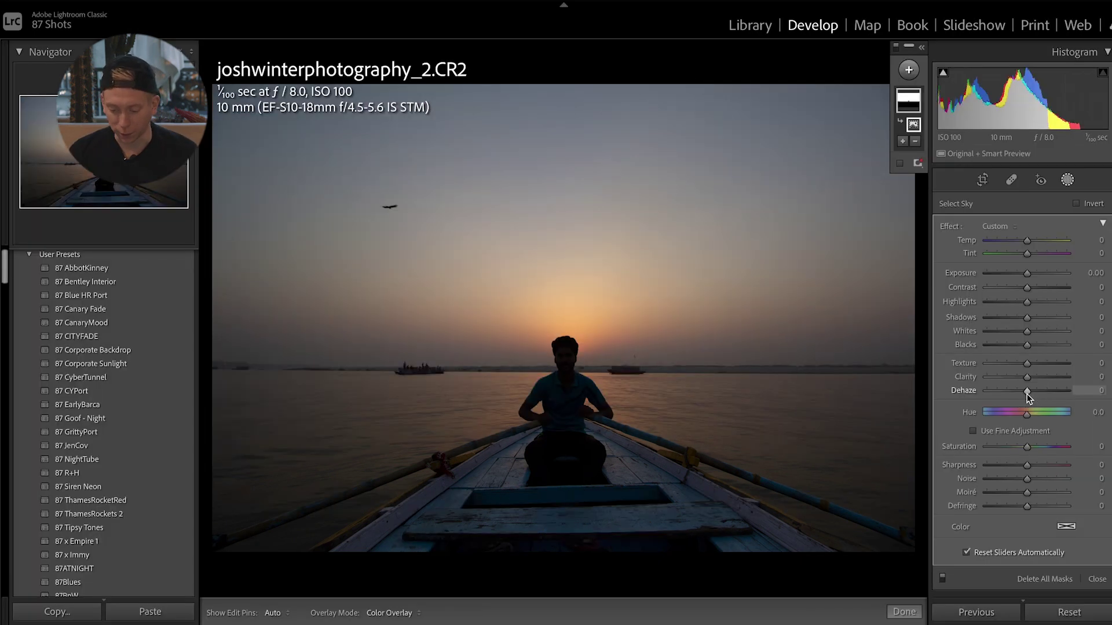
pyautogui.moveTo(1026, 392); pyautogui.dragTo(1035, 396)
pyautogui.moveTo(1026, 302); pyautogui.dragTo(993, 307)
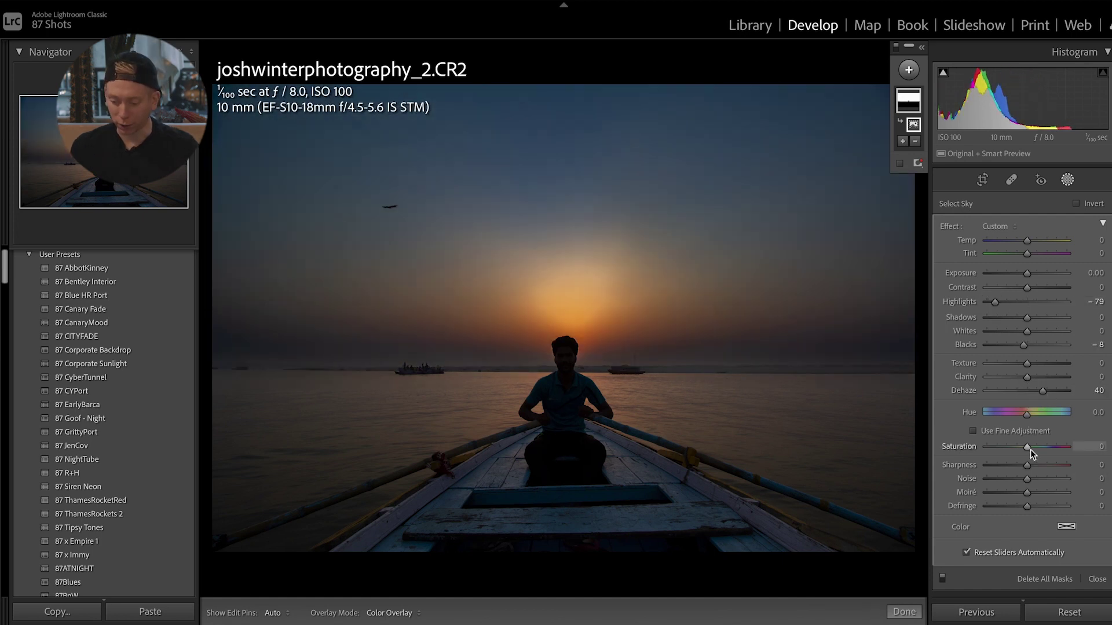
pyautogui.click(1068, 180)
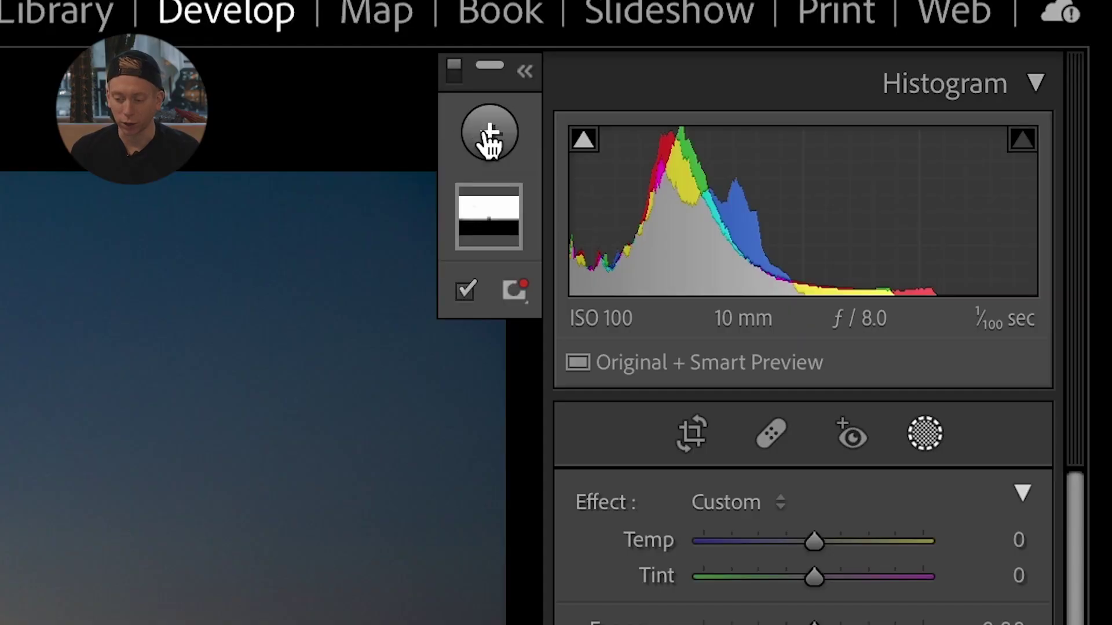
# Step: Add a Select Subject mask on the rower with shadows 47, and set Red Primary Hue to -23
pyautogui.click(907, 69)
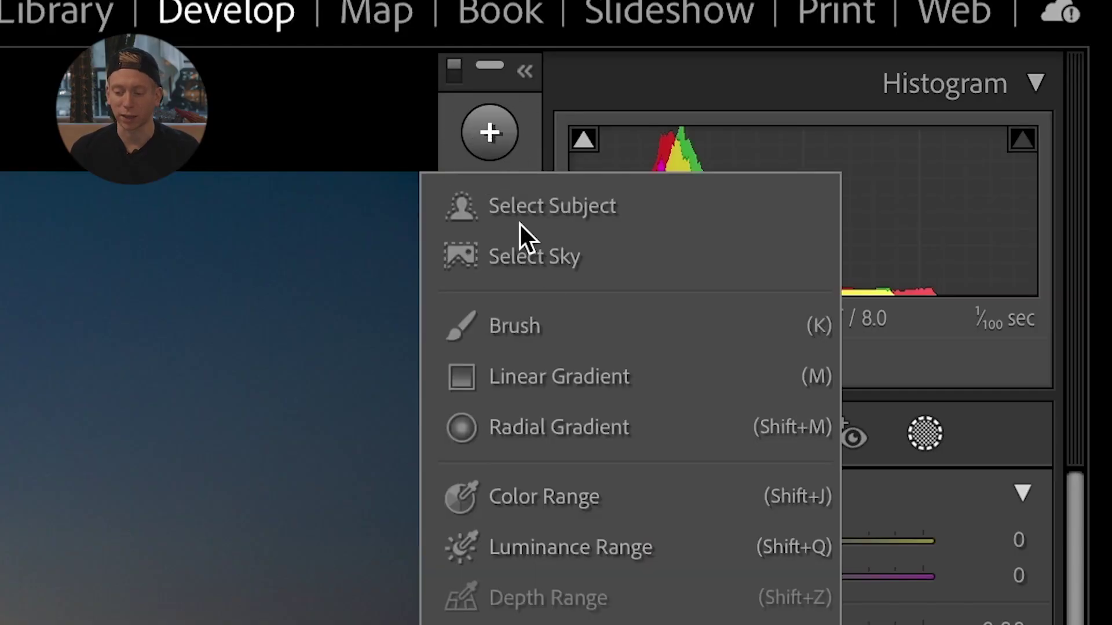
pyautogui.click(600, 204)
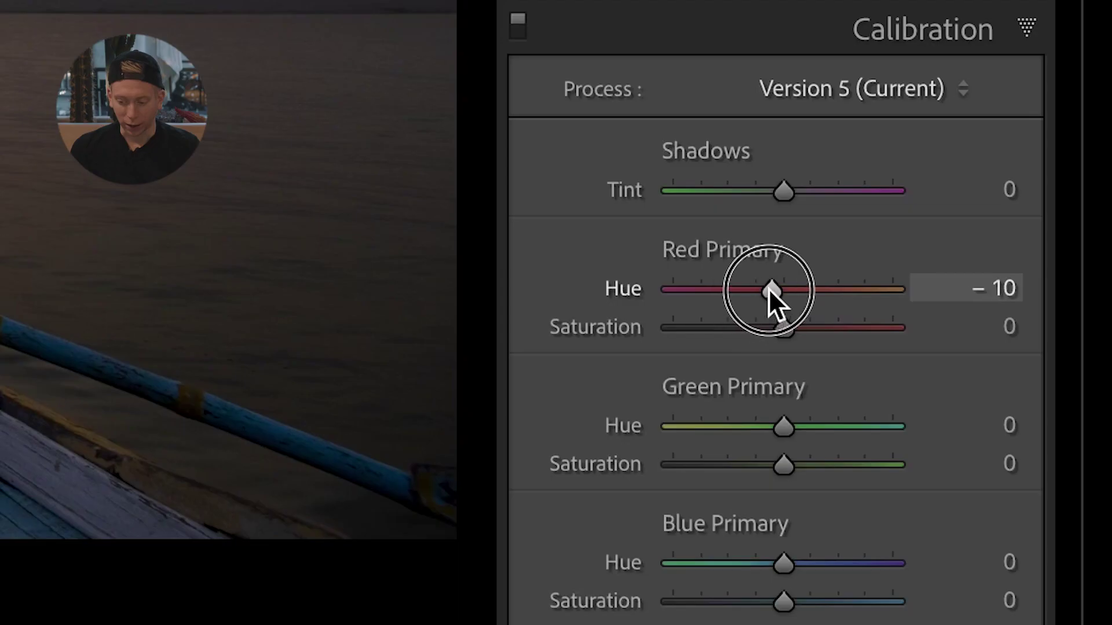
pyautogui.moveTo(769, 288); pyautogui.dragTo(758, 290)
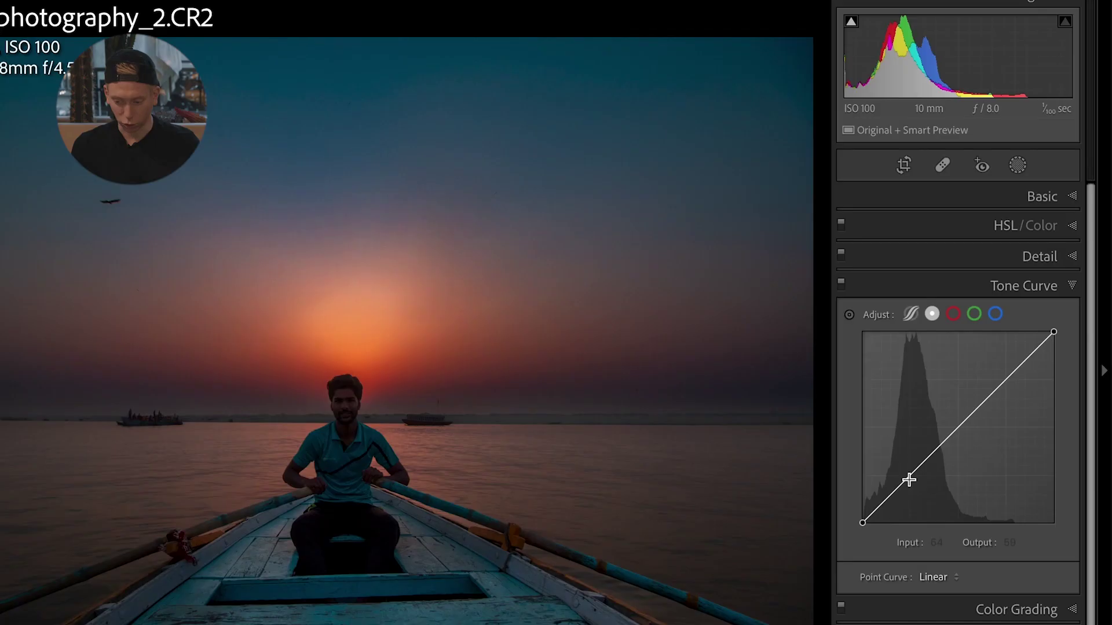
# Step: Add a tone curve point around 64/58 to slightly deepen the shadows
pyautogui.click(910, 481)
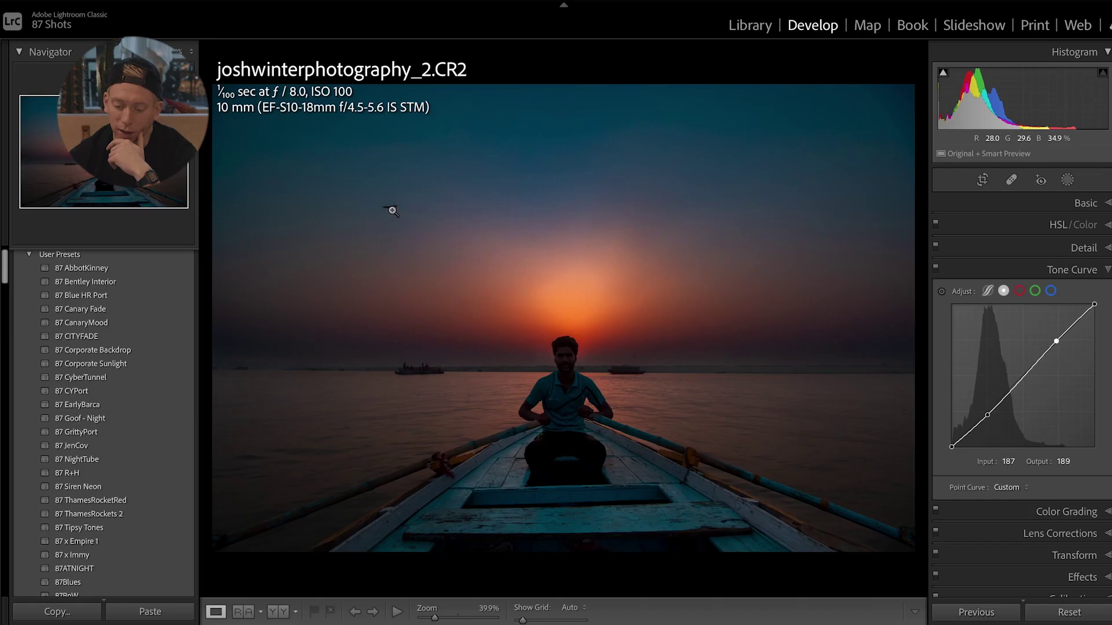
# Step: Zoom to 200% on the small bird and heal it out of the sky
pyautogui.click(391, 209)
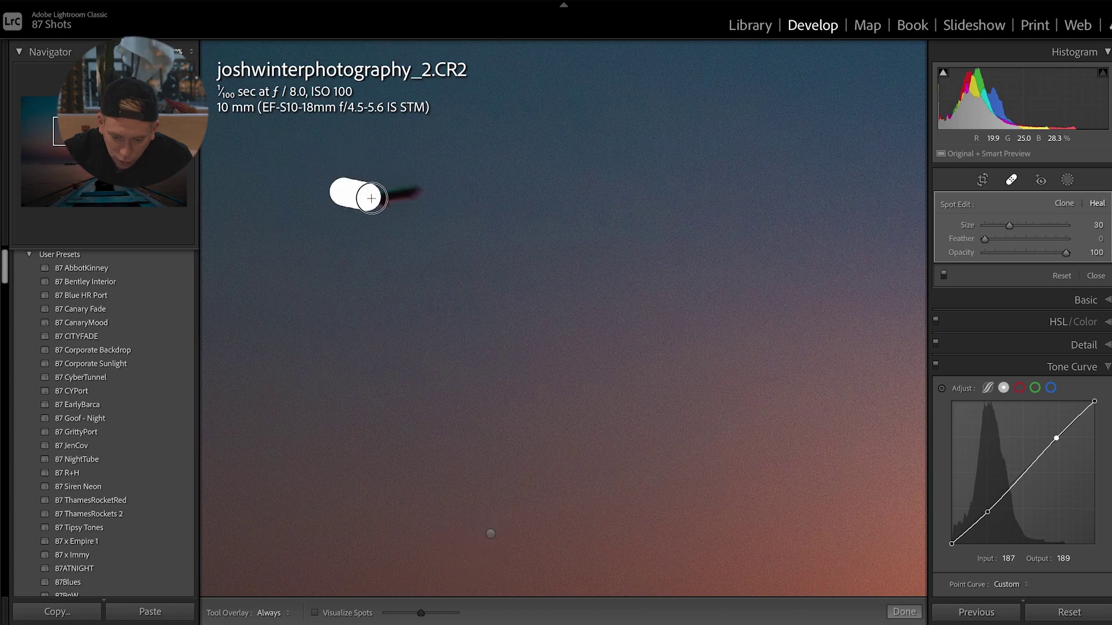
pyautogui.moveTo(398, 198); pyautogui.dragTo(413, 197)
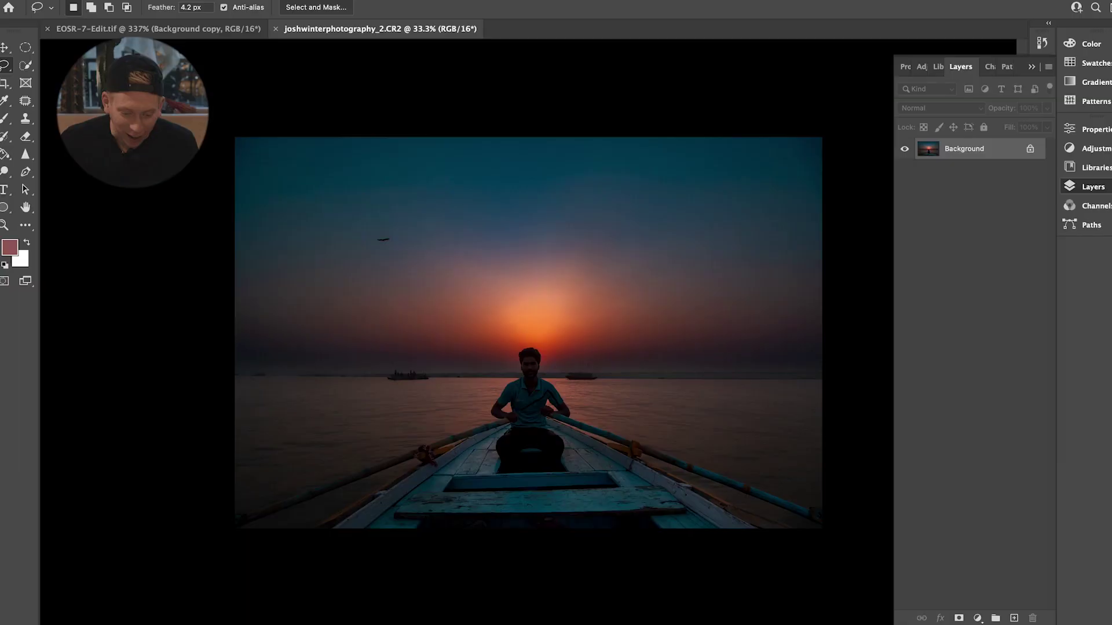
# Step: Zoom in and loosely lasso the small bird in the sunset sky
pyautogui.press('super+0')
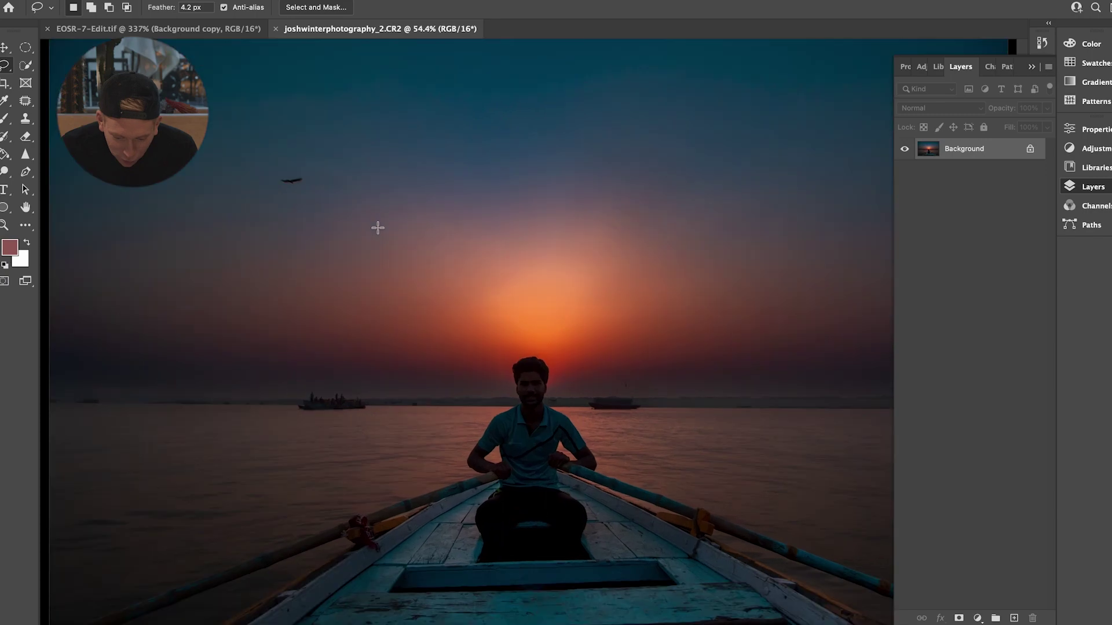
pyautogui.moveTo(282, 180)
pyautogui.mouseDown()
pyautogui.moveTo(305, 181)
pyautogui.moveTo(286, 191)
pyautogui.moveTo(283, 178)
pyautogui.mouseUp()
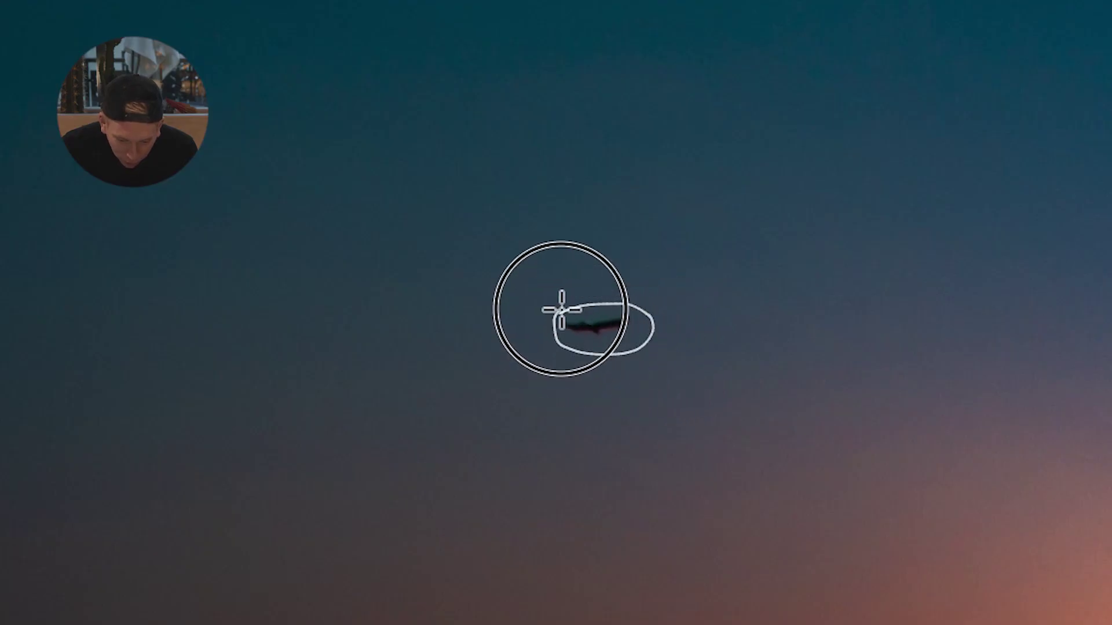
pyautogui.click(124, 0)
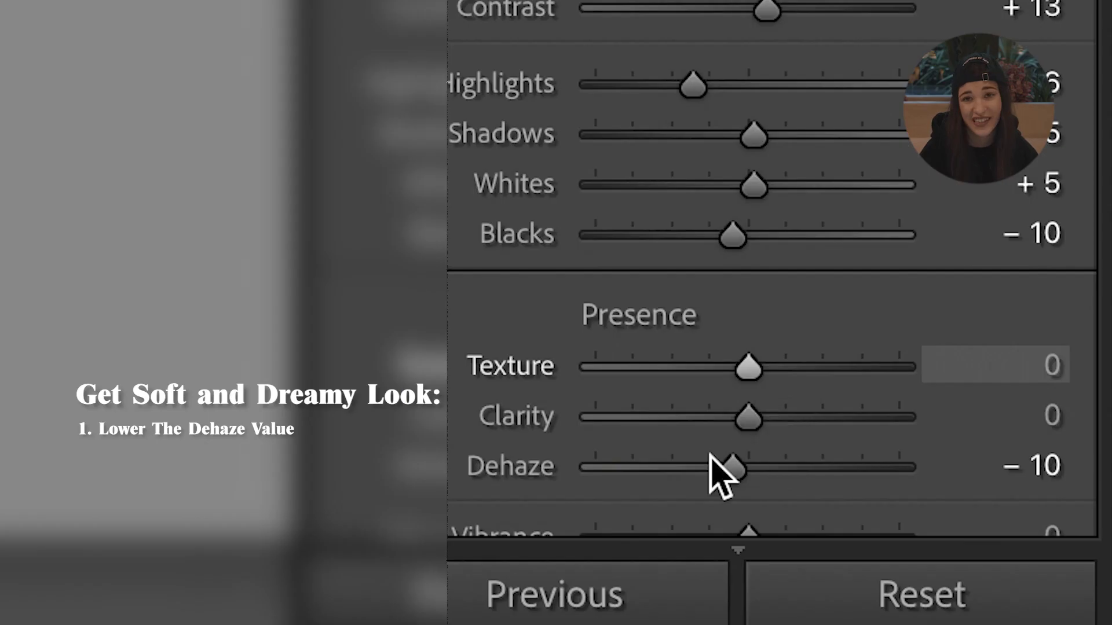
# Step: Lower Dehaze to −10 for a softer, dreamier look
pyautogui.moveTo(950, 530); pyautogui.dragTo(979, 532)
pyautogui.moveTo(725, 485); pyautogui.dragTo(731, 485)
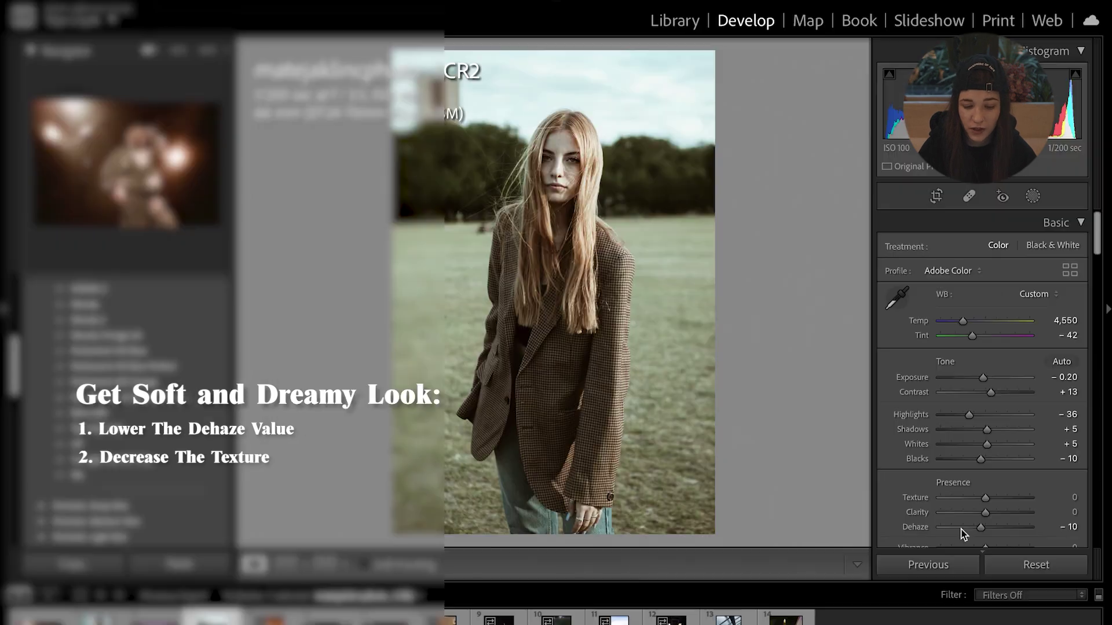
pyautogui.moveTo(948, 530); pyautogui.dragTo(981, 532)
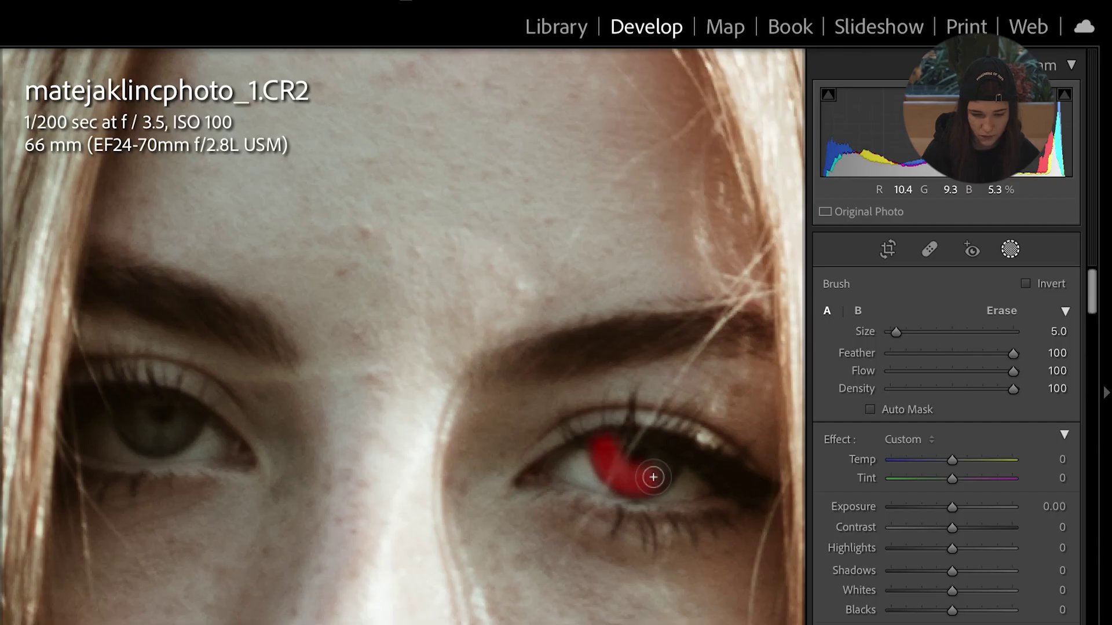
# Step: Brighten the irises with a Brush mask at Exposure 0.39 and set the crop Angle to 0.90
pyautogui.moveTo(653, 477); pyautogui.dragTo(671, 484)
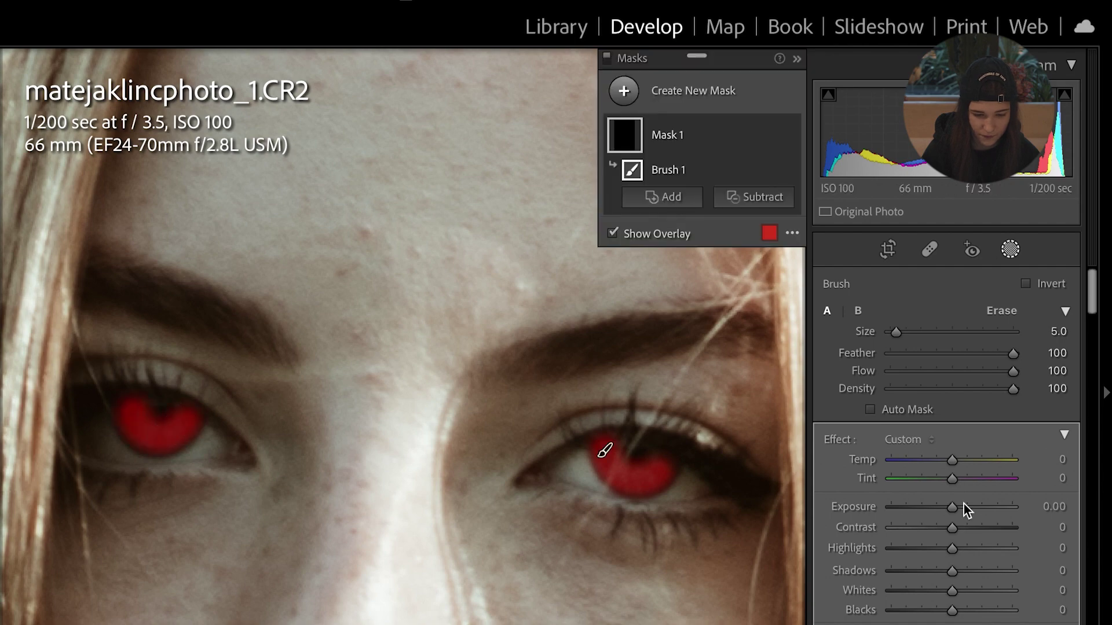
pyautogui.moveTo(953, 508); pyautogui.dragTo(958, 509)
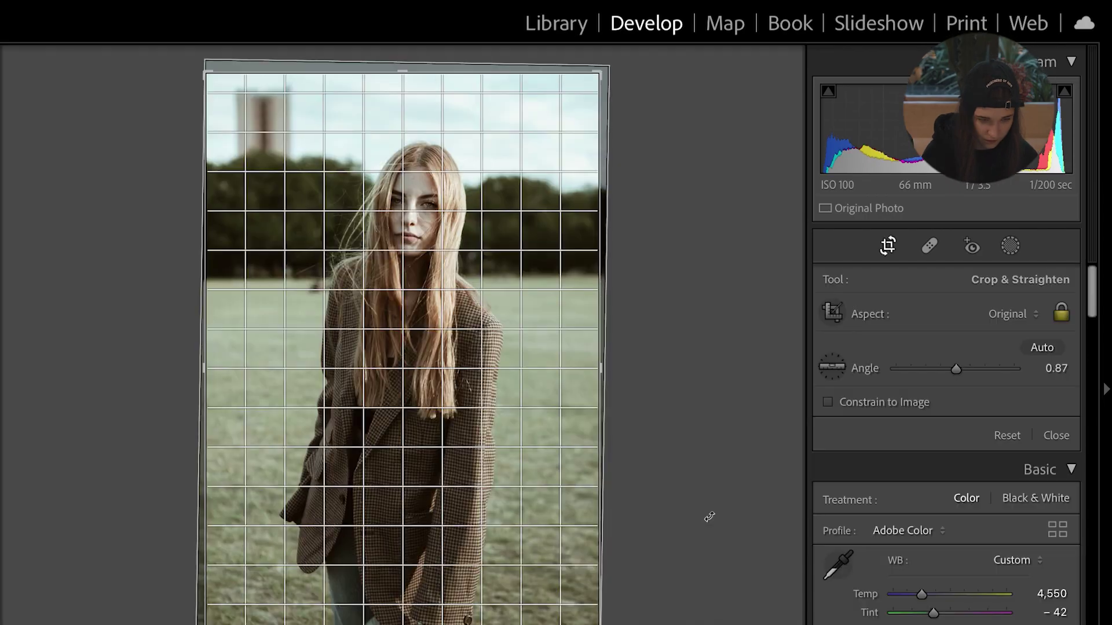
pyautogui.moveTo(710, 516); pyautogui.dragTo(710, 522)
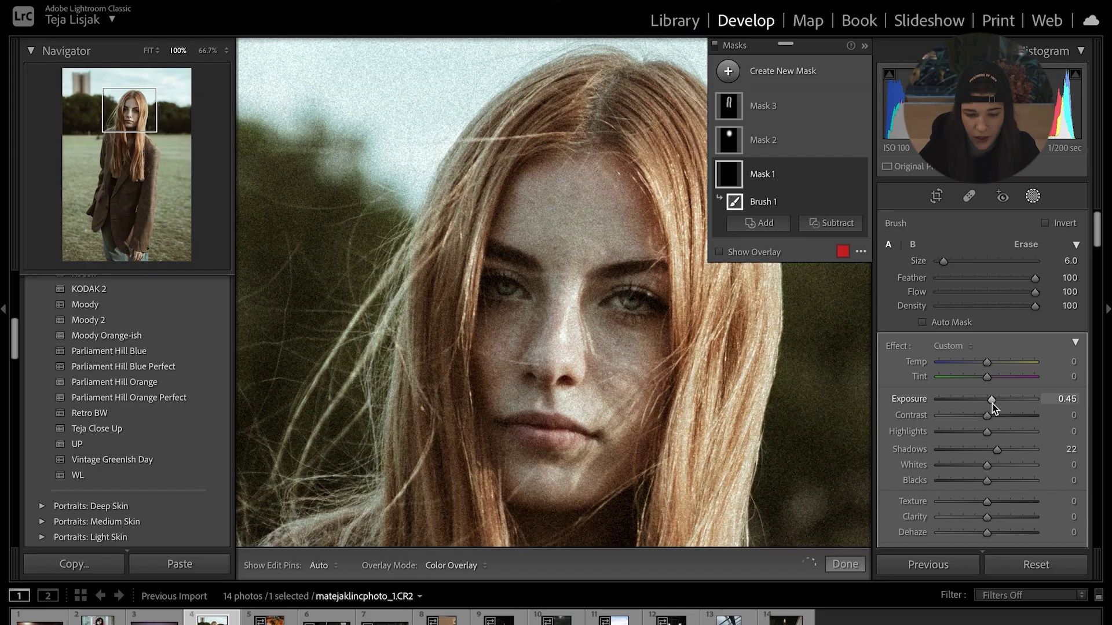
# Step: Set the eye mask Exposure to 0.44 and compare the whole photo in Before & After view
pyautogui.click(992, 404)
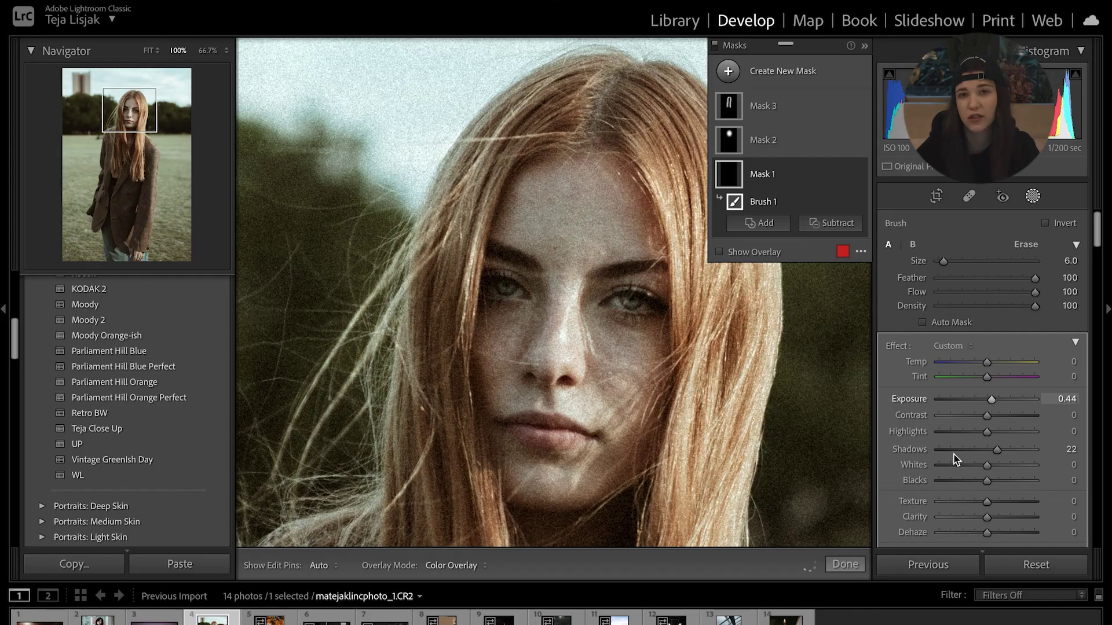
pyautogui.click(845, 566)
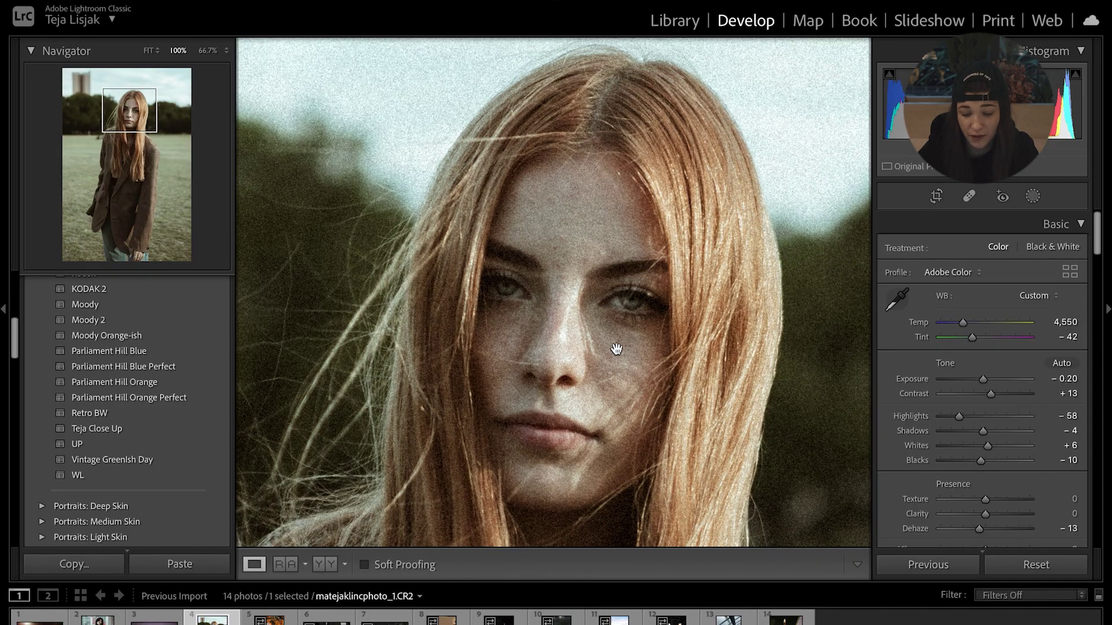
pyautogui.click(614, 350)
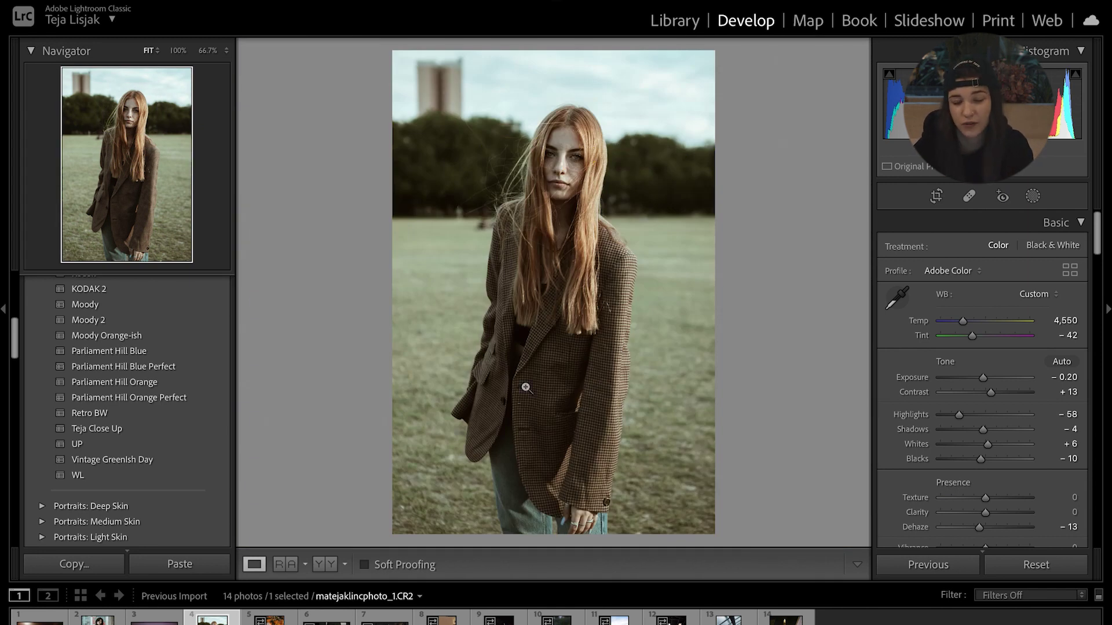
pyautogui.press('y')
pyautogui.click(637, 234)
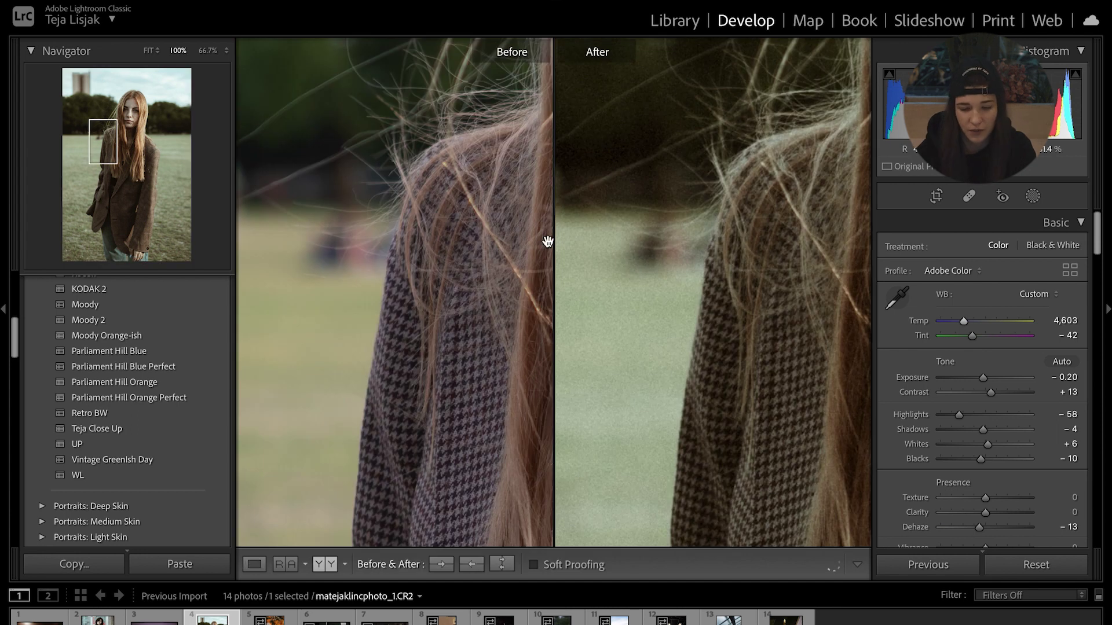
pyautogui.click(687, 280)
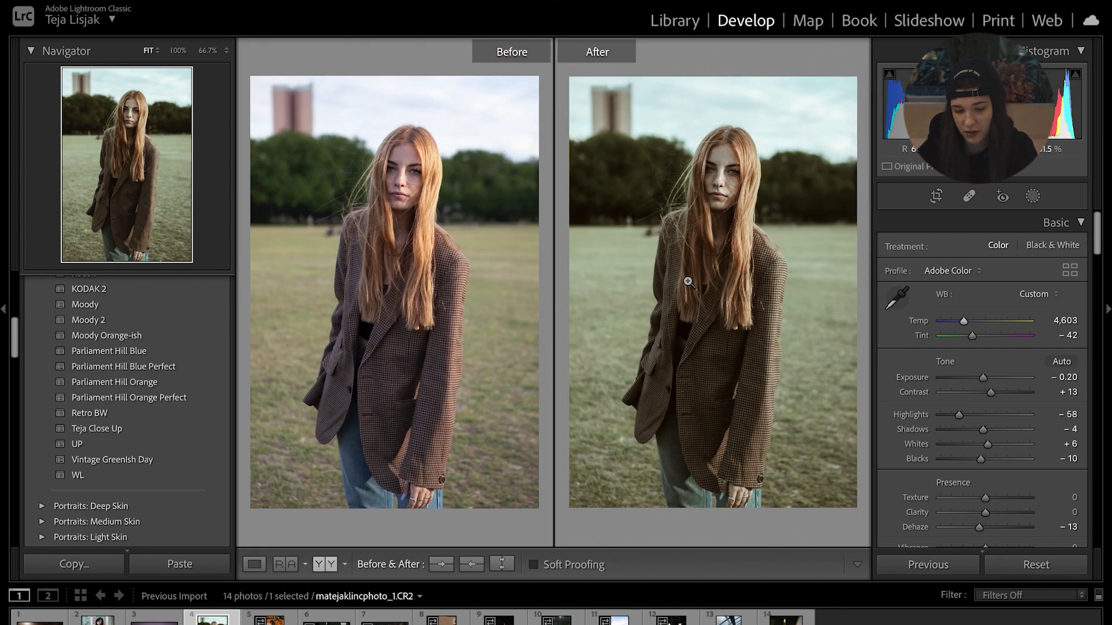
# Step: Zoom to 100% and heal away the distant figure in the blurred background
pyautogui.click(629, 212)
pyautogui.press('q')
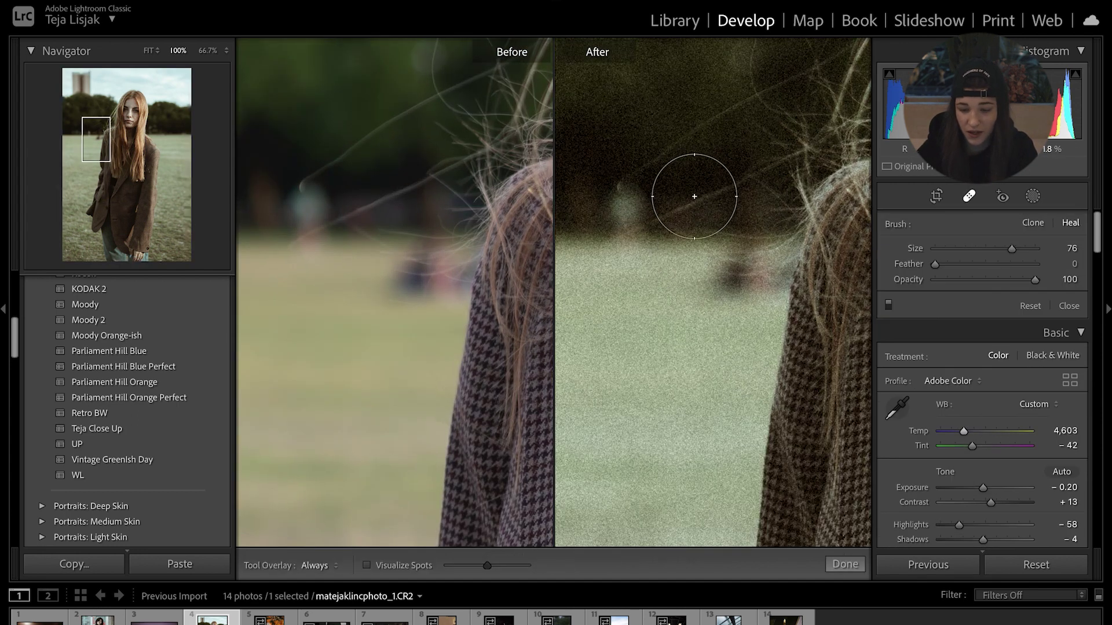
pyautogui.click(634, 205)
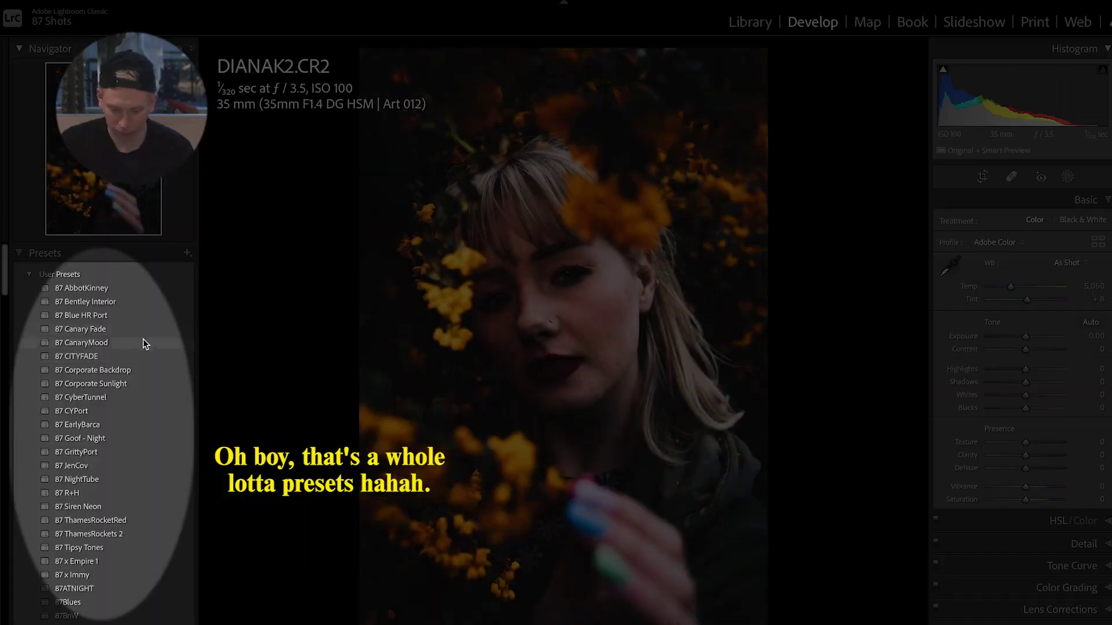
# Step: Scroll through the User Presets list to find a preset for the yellow-flower portrait
pyautogui.scroll(-3, 115, 582)
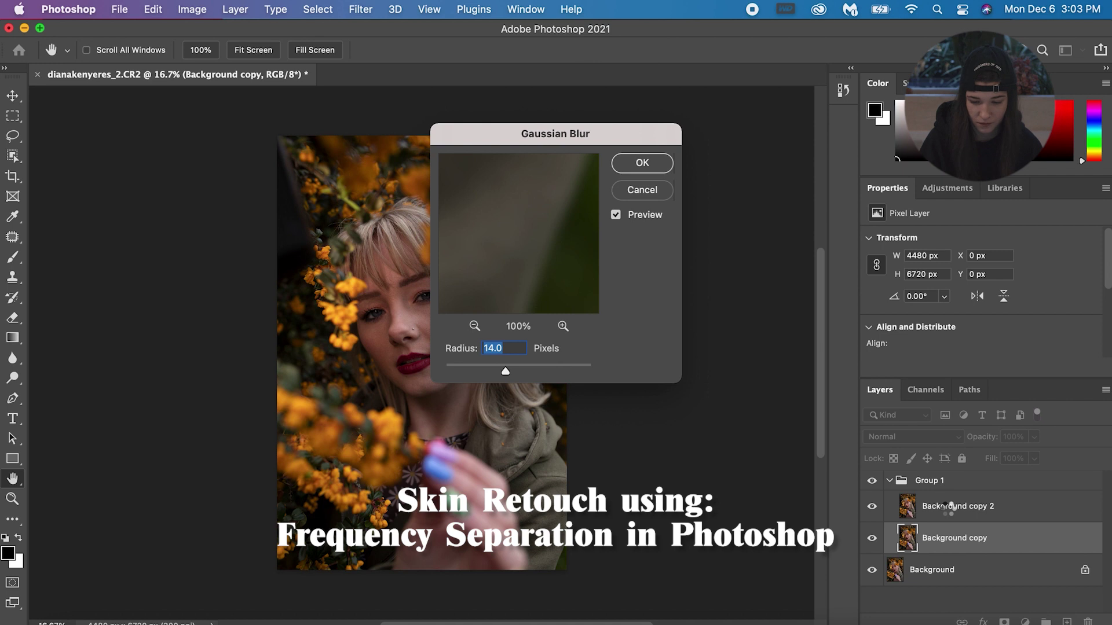
# Step: Apply the 14 px Gaussian Blur, run Apply Image on Background copy 2, and blend it in Linear Light
pyautogui.click(641, 162)
pyautogui.click(955, 506)
pyautogui.click(191, 9)
pyautogui.click(220, 195)
pyautogui.click(498, 266)
pyautogui.click(476, 553)
pyautogui.click(696, 185)
pyautogui.click(912, 436)
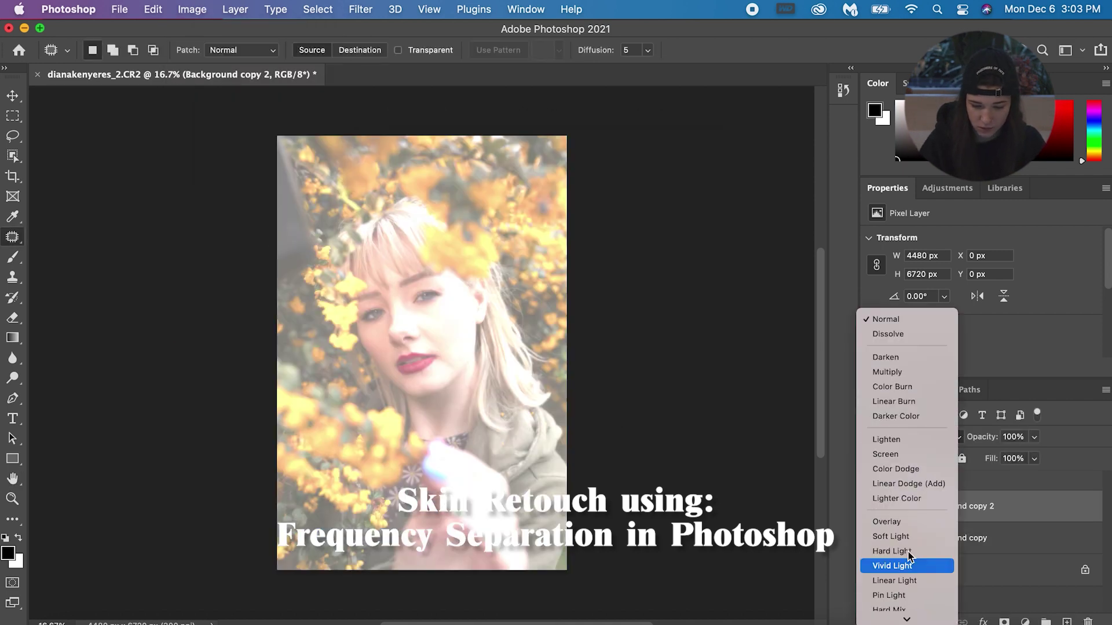
# Step: Set up a 178 px Healing Brush on the Background copy layer for smoothing skin
pyautogui.click(895, 579)
pyautogui.hotkey('ctrl', '+')
pyautogui.hotkey('ctrl', '+')
pyautogui.rightClick(13, 237)
pyautogui.click(100, 251)
pyautogui.click(109, 50)
pyautogui.write('178')
pyautogui.press('Return')
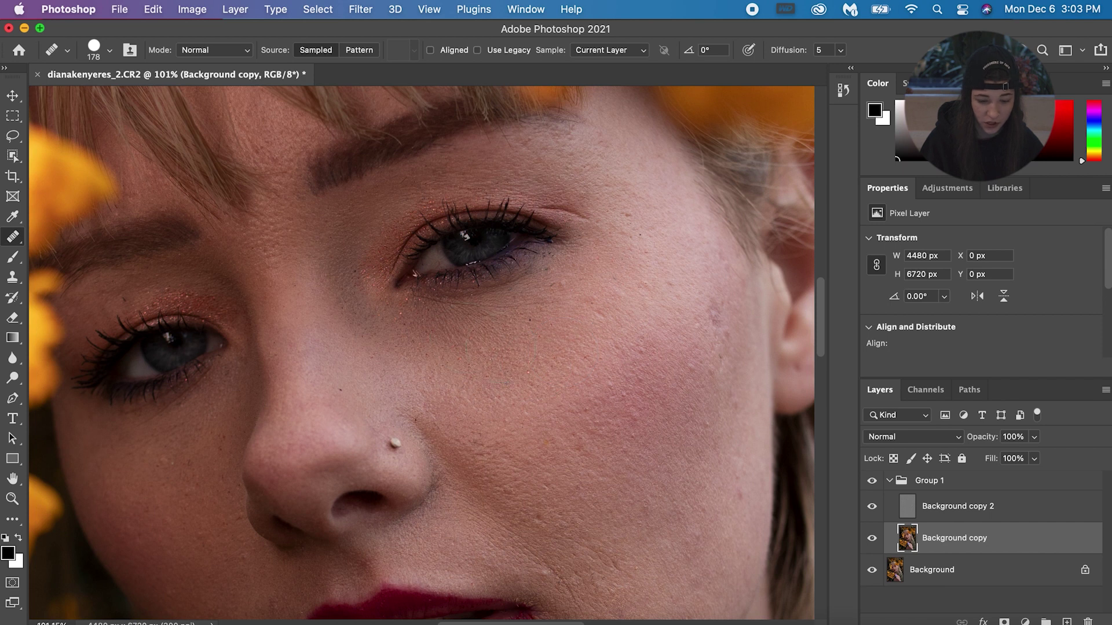
pyautogui.scroll(2, 641, 436)
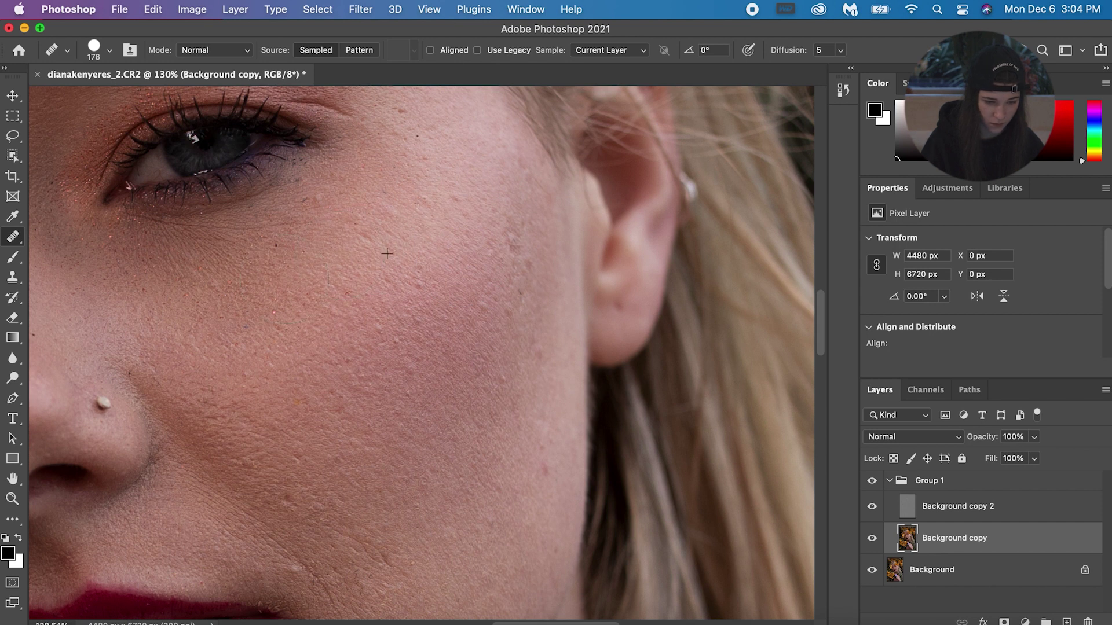
pyautogui.scroll(3, 392, 247)
pyautogui.scroll(-8, 521, 347)
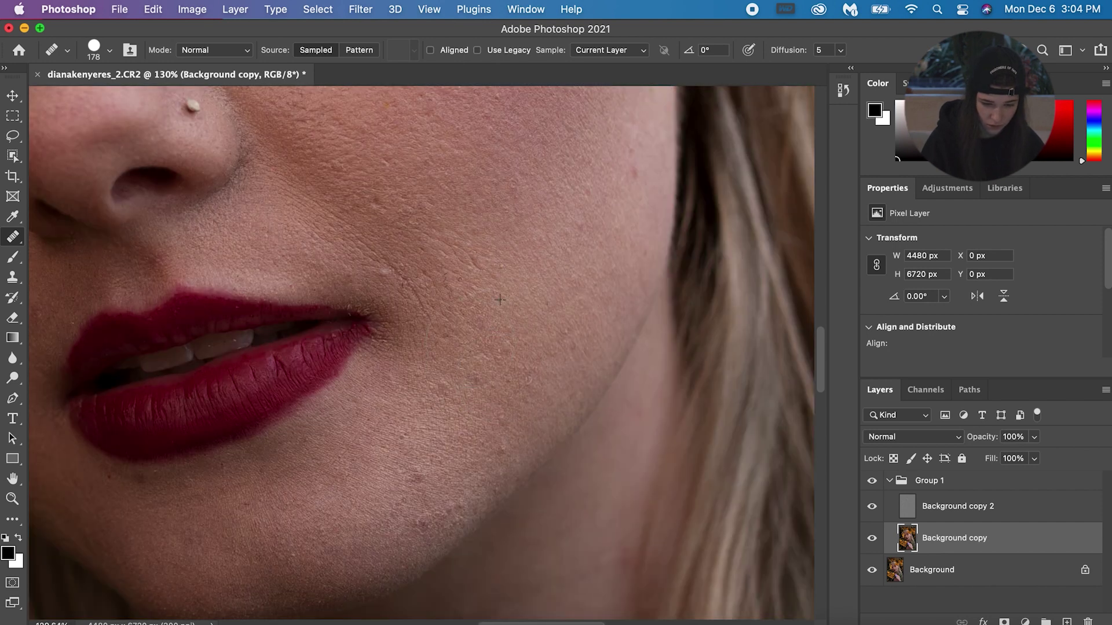
pyautogui.scroll(-3, 257, 540)
pyautogui.scroll(6, 338, 355)
# Step: Switch to the Patch tool on the cheek and toggle the retouch group to compare before and after
pyautogui.hotkey('shift', 'j')
pyautogui.hotkey('alt', ']')
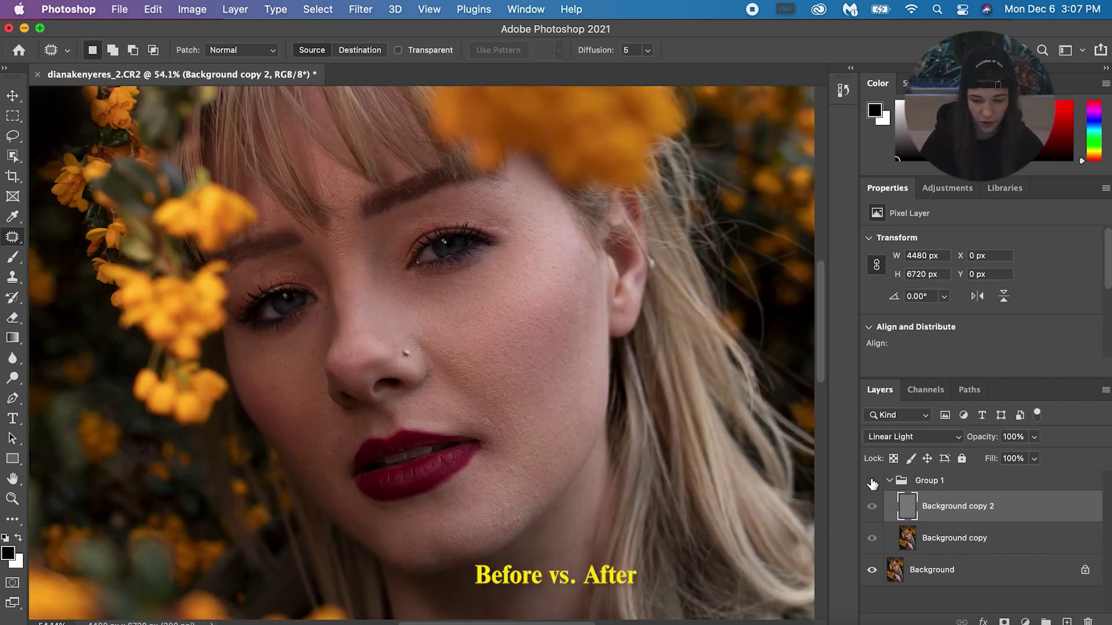
pyautogui.click(872, 482)
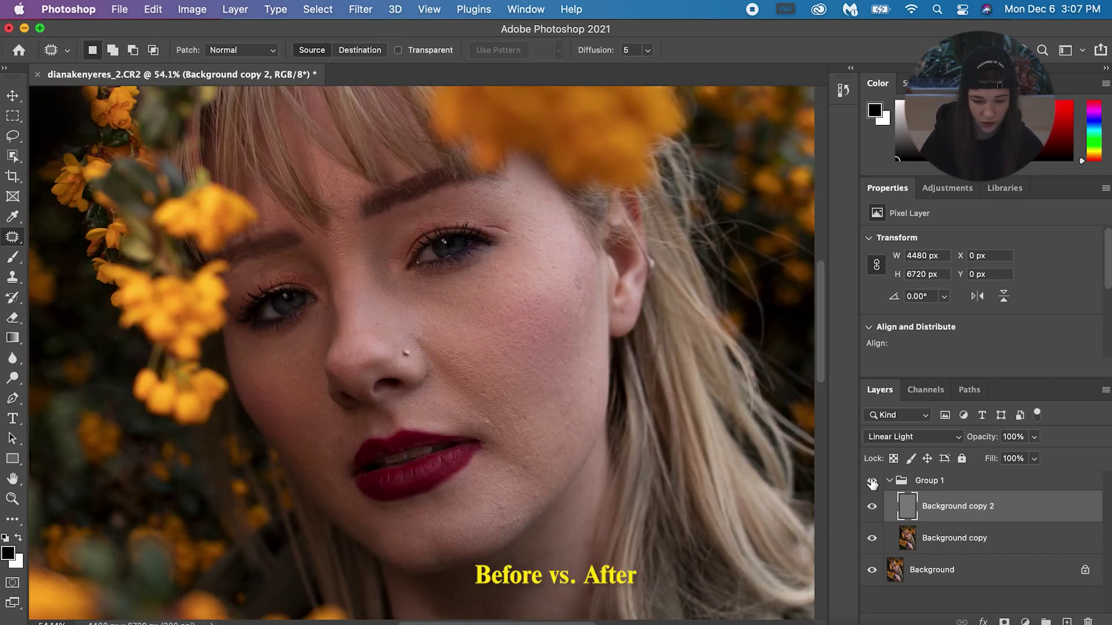
pyautogui.click(872, 482)
pyautogui.click(872, 482)
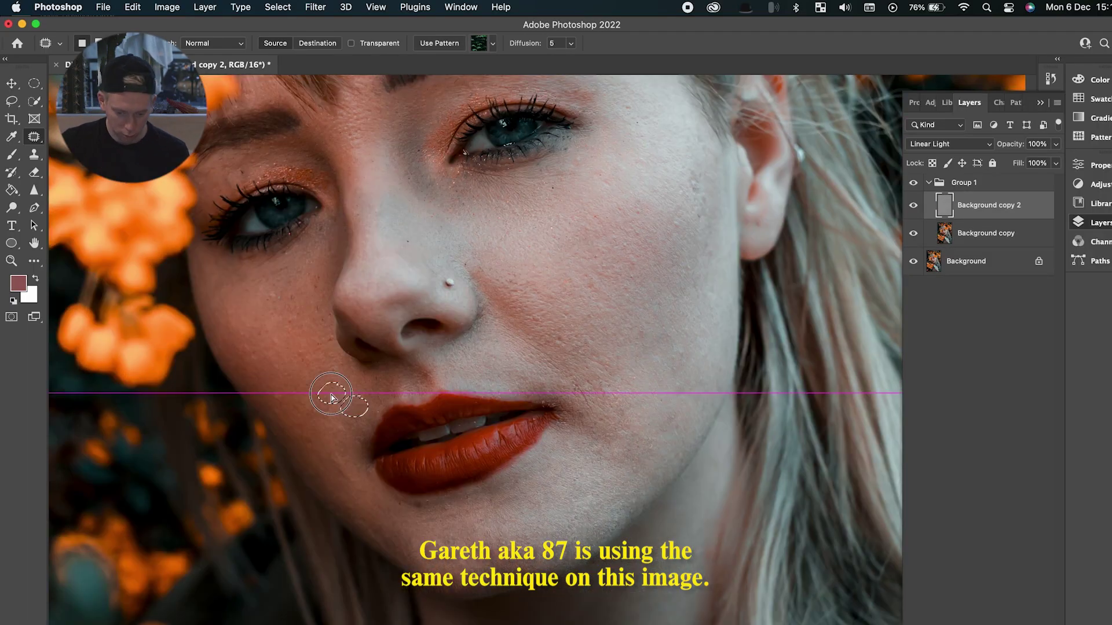
# Step: Patch the blemish near the mouth by dragging it onto clean skin
pyautogui.moveTo(331, 397); pyautogui.dragTo(348, 402)
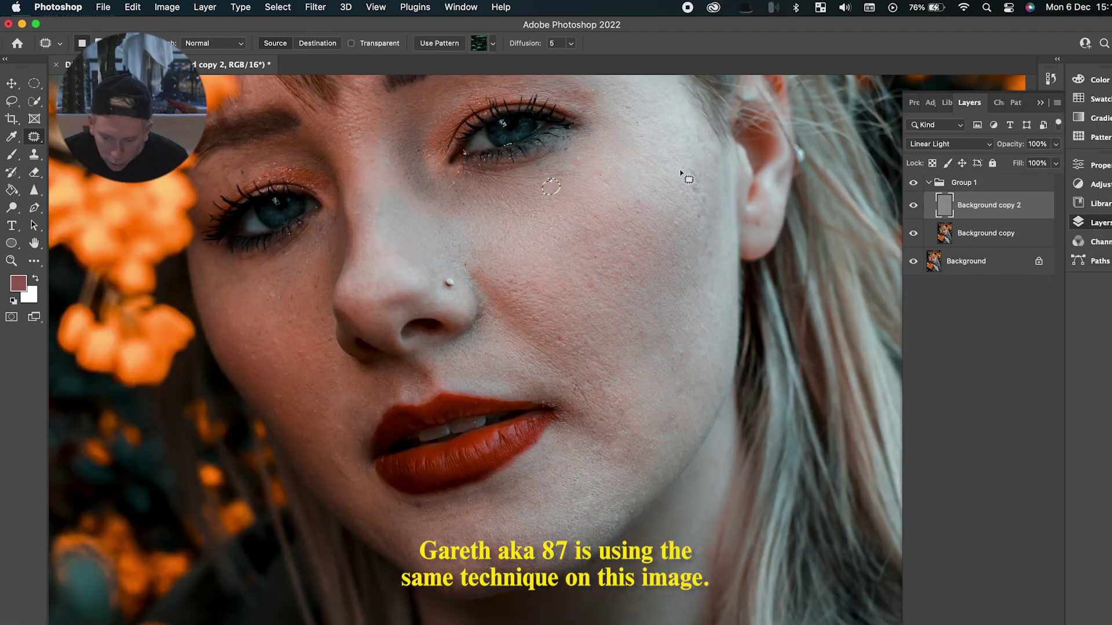